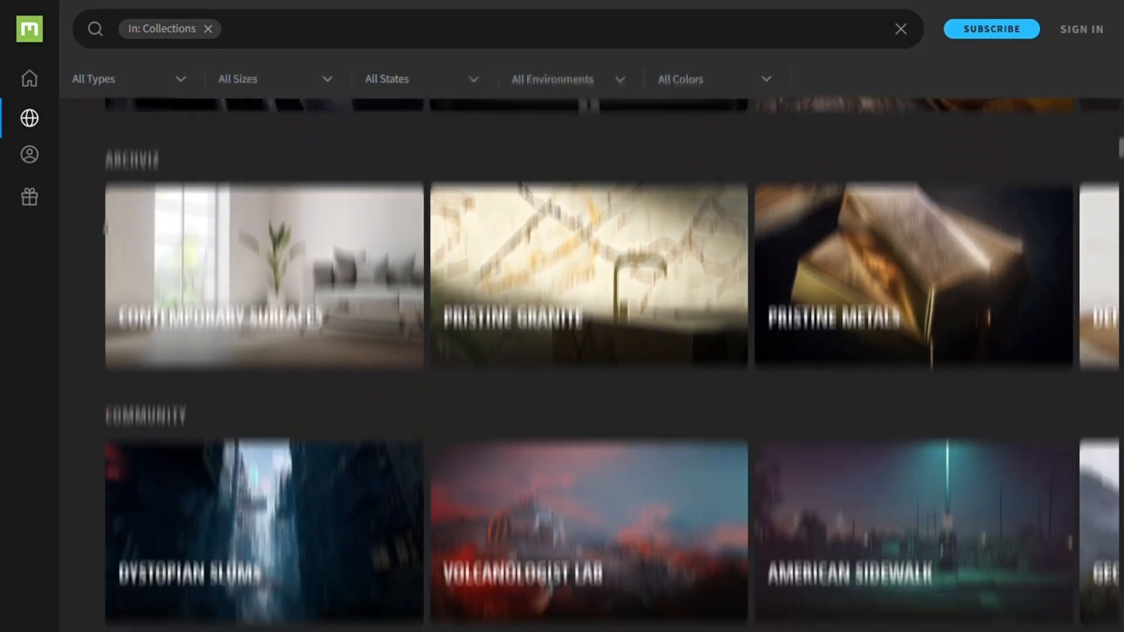
scroll(562, 352, "down", 3)
scroll(562, 352, "down", 3)
scroll(562, 351, "down", 3)
scroll(563, 352, "down", 3)
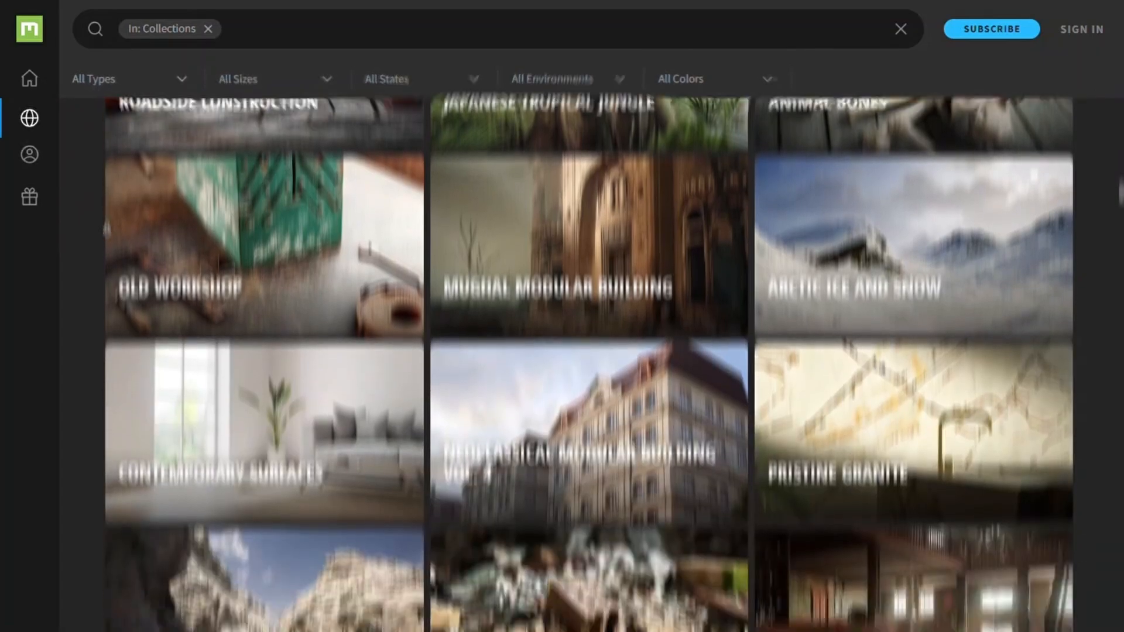
scroll(562, 352, "down", 3)
scroll(562, 351, "down", 3)
scroll(562, 351, "down", 3)
scroll(563, 352, "down", 3)
scroll(562, 351, "down", 3)
scroll(562, 351, "down", 3)
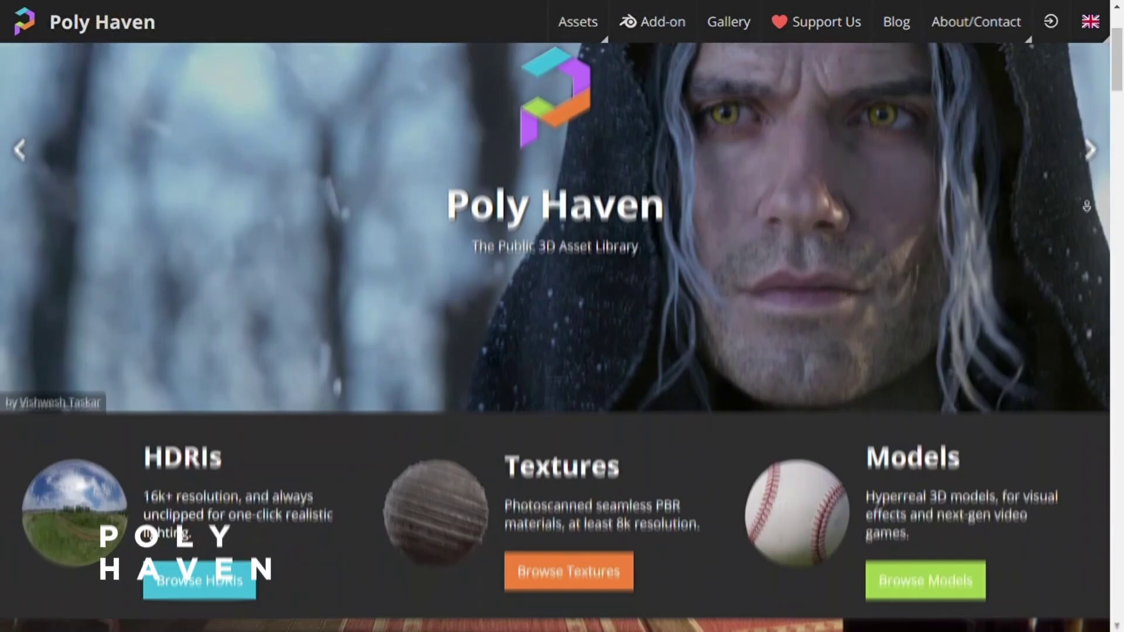
scroll(563, 352, "down", 2)
scroll(562, 352, "down", 2)
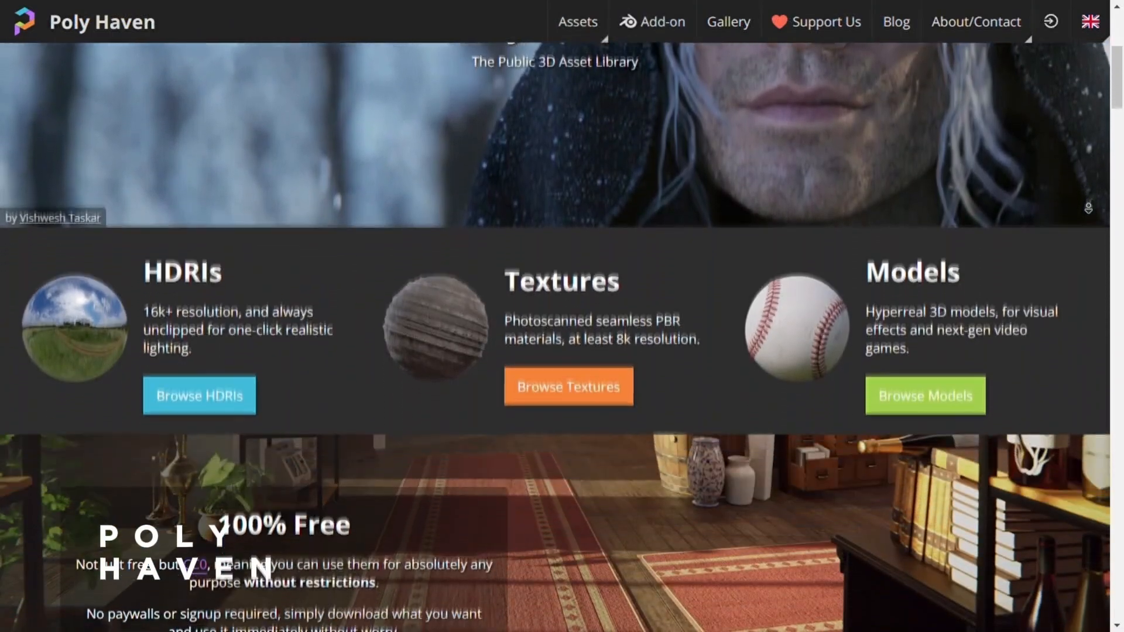
scroll(562, 351, "down", 2)
scroll(562, 352, "down", 2)
scroll(562, 352, "down", 2)
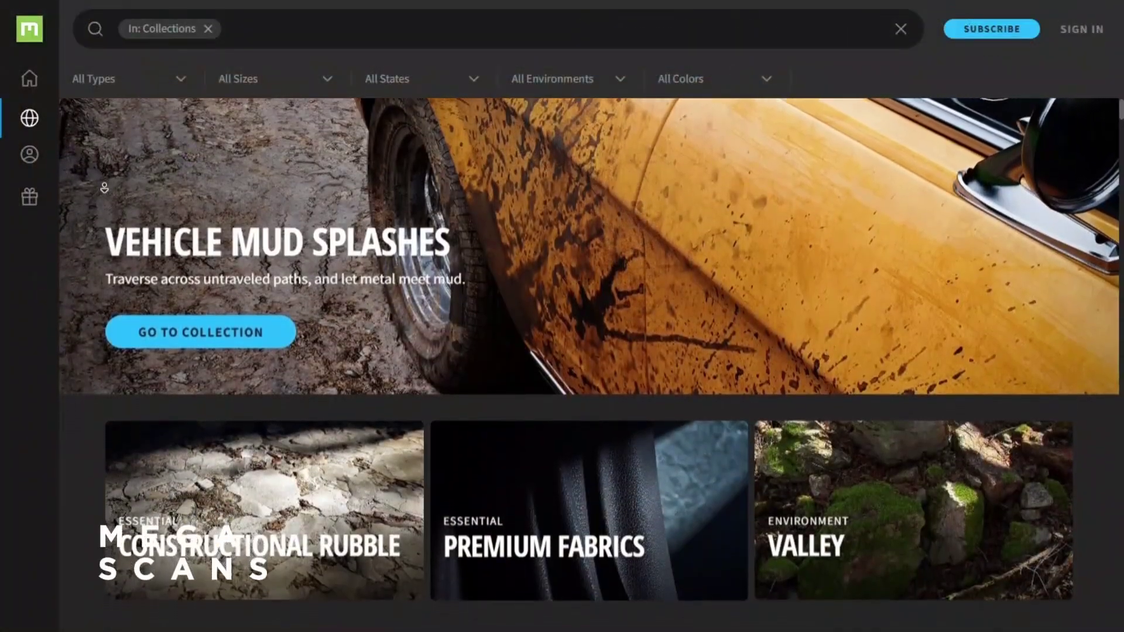
scroll(105, 188, "down", 2)
scroll(104, 187, "down", 2)
scroll(104, 188, "down", 2)
scroll(106, 200, "down", 2)
scroll(105, 198, "down", 2)
scroll(106, 199, "down", 2)
scroll(106, 198, "down", 2)
scroll(106, 198, "down", 2)
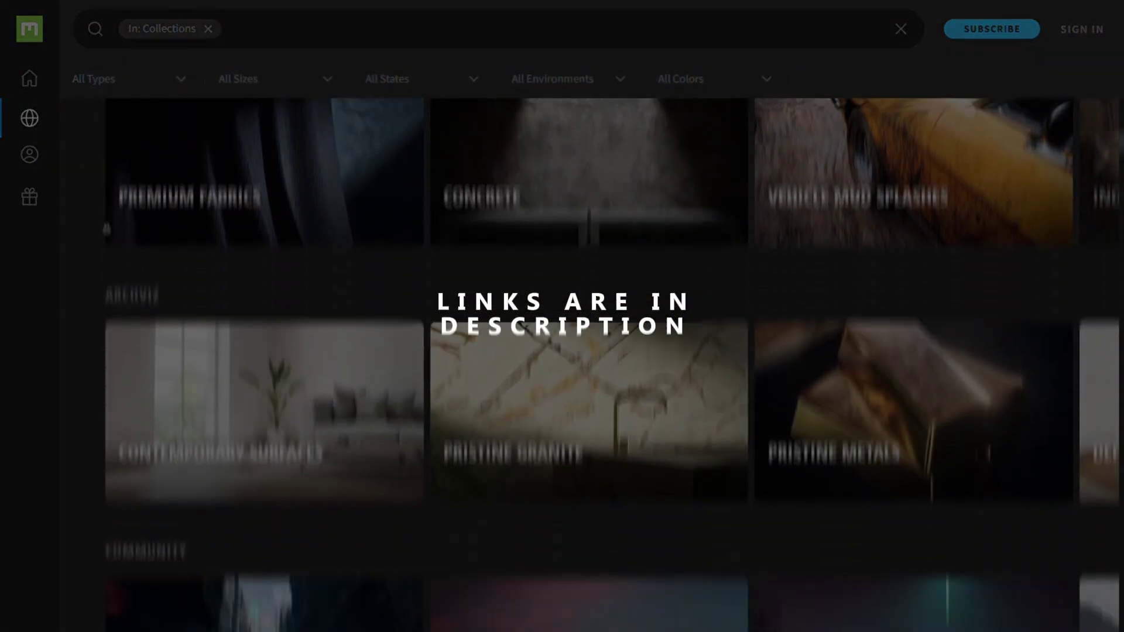
scroll(106, 230, "down", 3)
scroll(105, 231, "down", 3)
scroll(106, 230, "down", 3)
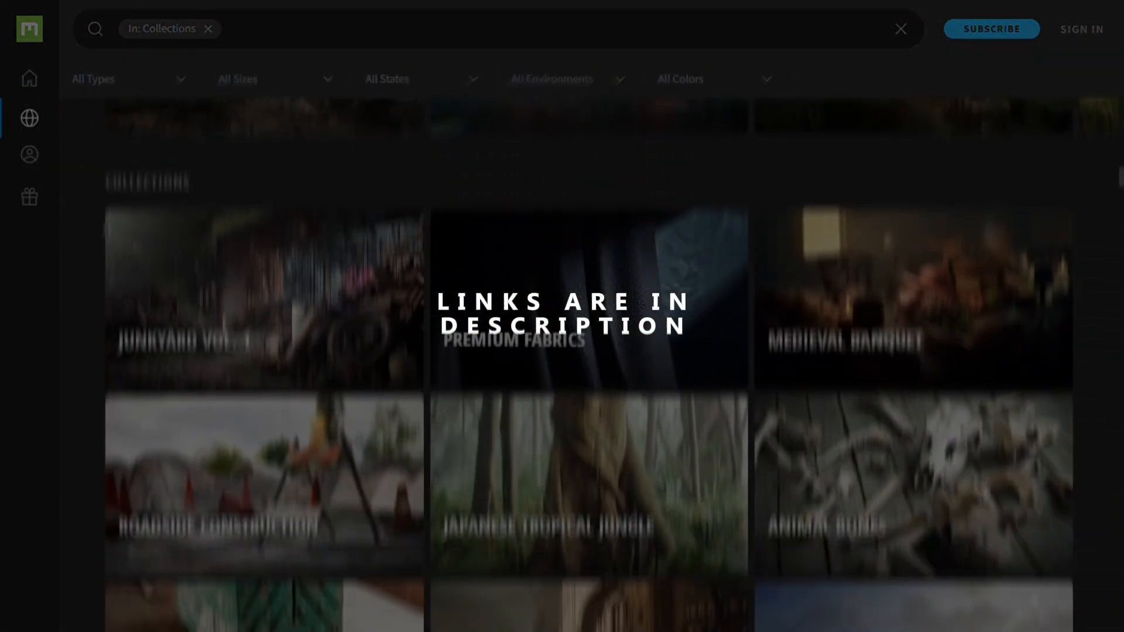
scroll(105, 230, "down", 3)
scroll(106, 230, "down", 3)
scroll(106, 231, "down", 3)
scroll(106, 230, "down", 3)
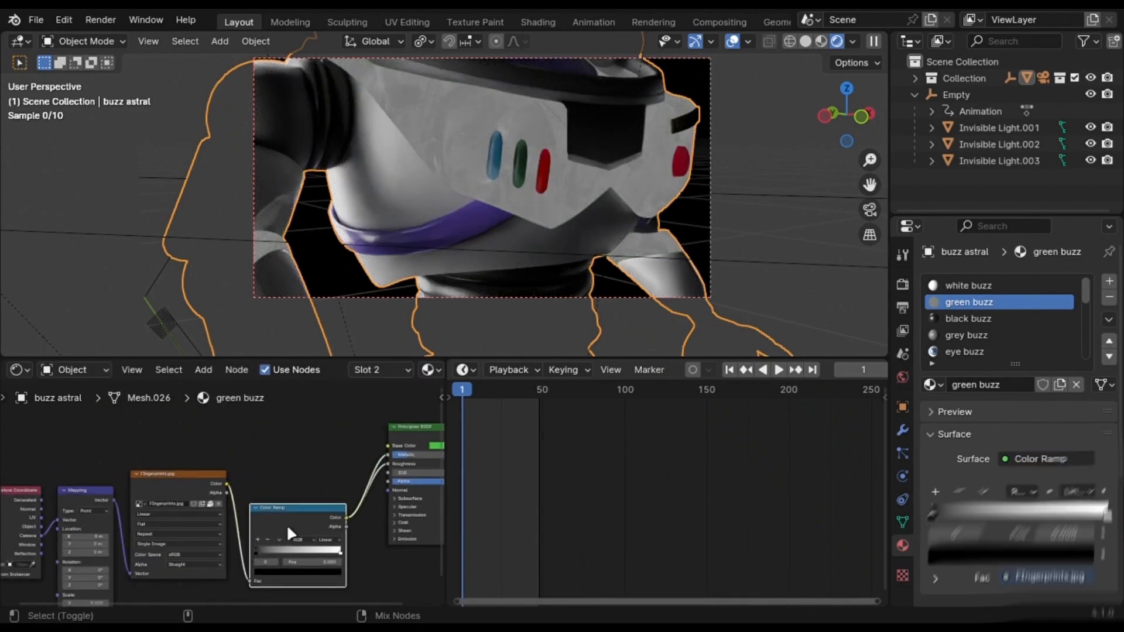
scroll(287, 524, "up", 1)
- Move the Color Ramp's black stop to 0.118 and select the Principled BSDF node
left_click_drag(269, 571, 283, 578)
left_click(300, 507)
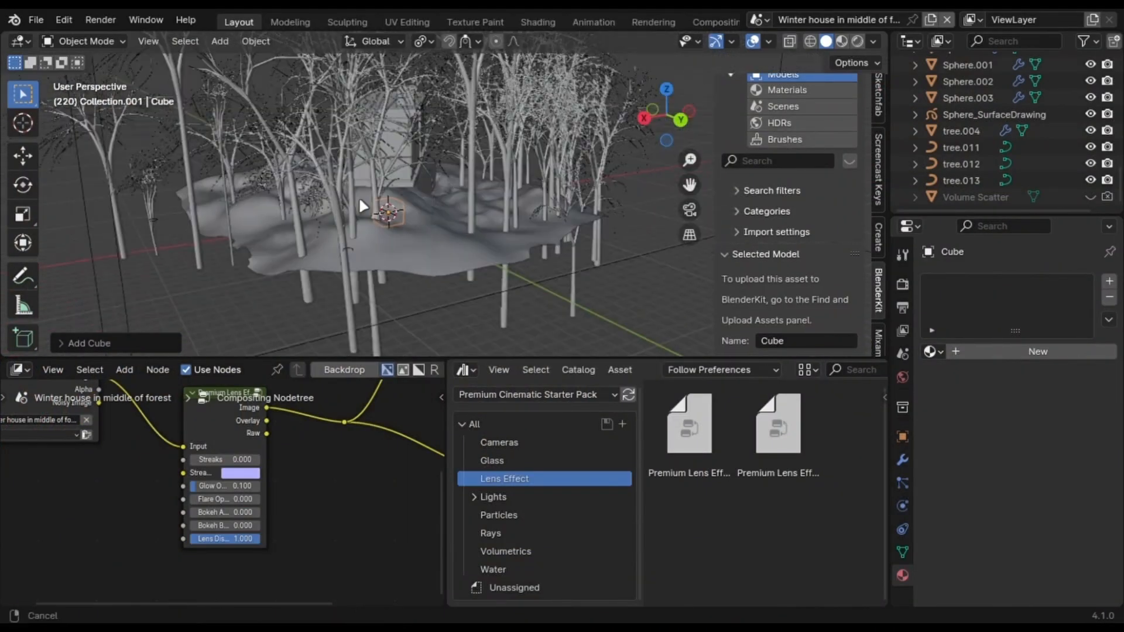
- Add a cube and scale it huge so it envelops the winter house
key("shift+a")
key("s")
left_click(575, 133)
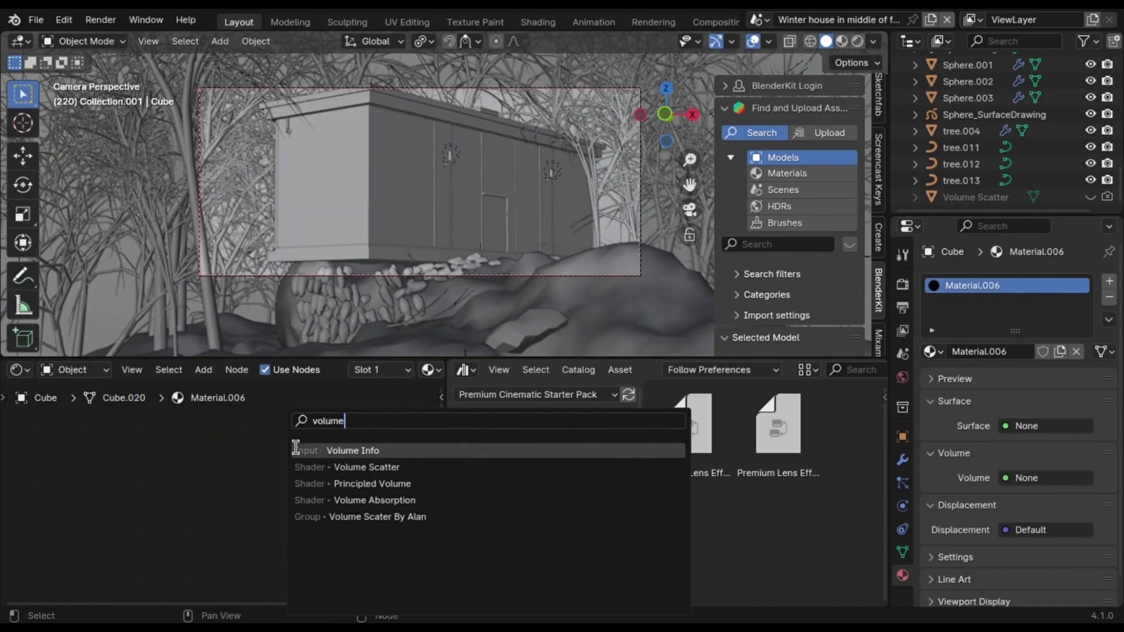
- Wire a Volume Scatter node into the cube's Material Output Volume and preview in Rendered shading with overlays on
left_click(367, 466)
left_click(219, 466)
left_click_drag(255, 474, 342, 468)
scroll(310, 559, "up", 3)
scroll(310, 560, "up", 2)
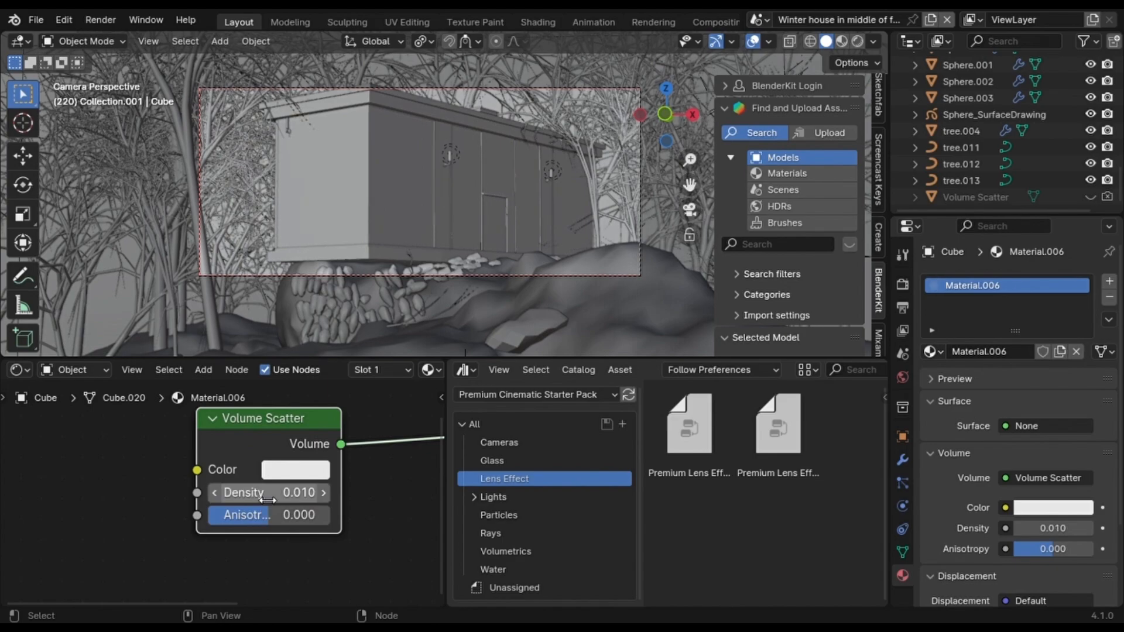
key("z")
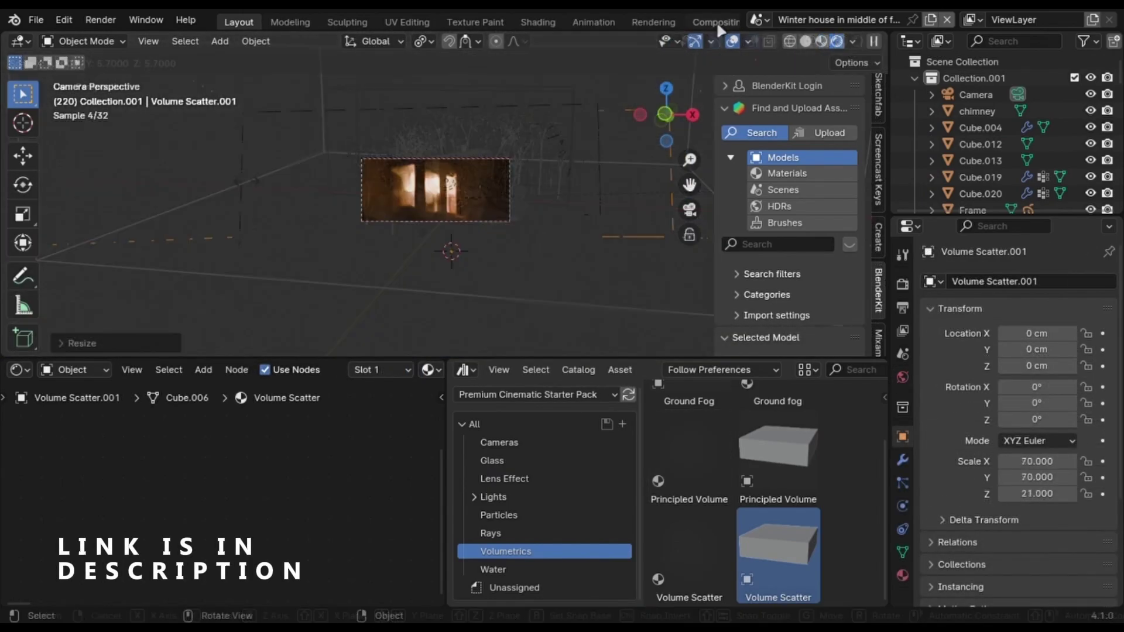
left_click(732, 41)
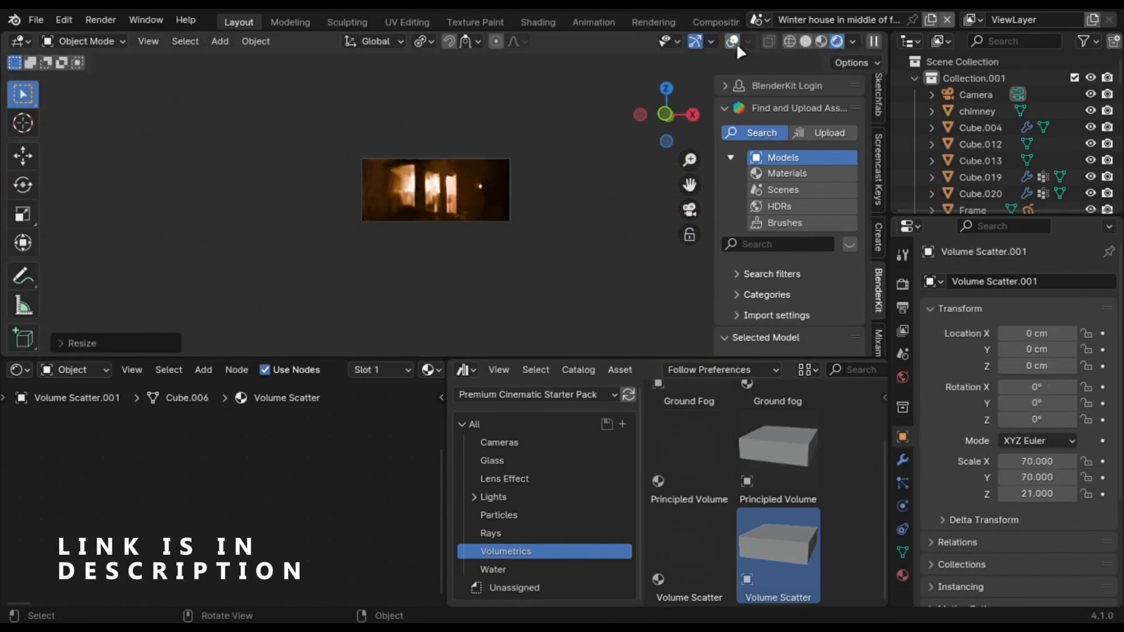
scroll(983, 156, "down", 5)
scroll(980, 185, "down", 3)
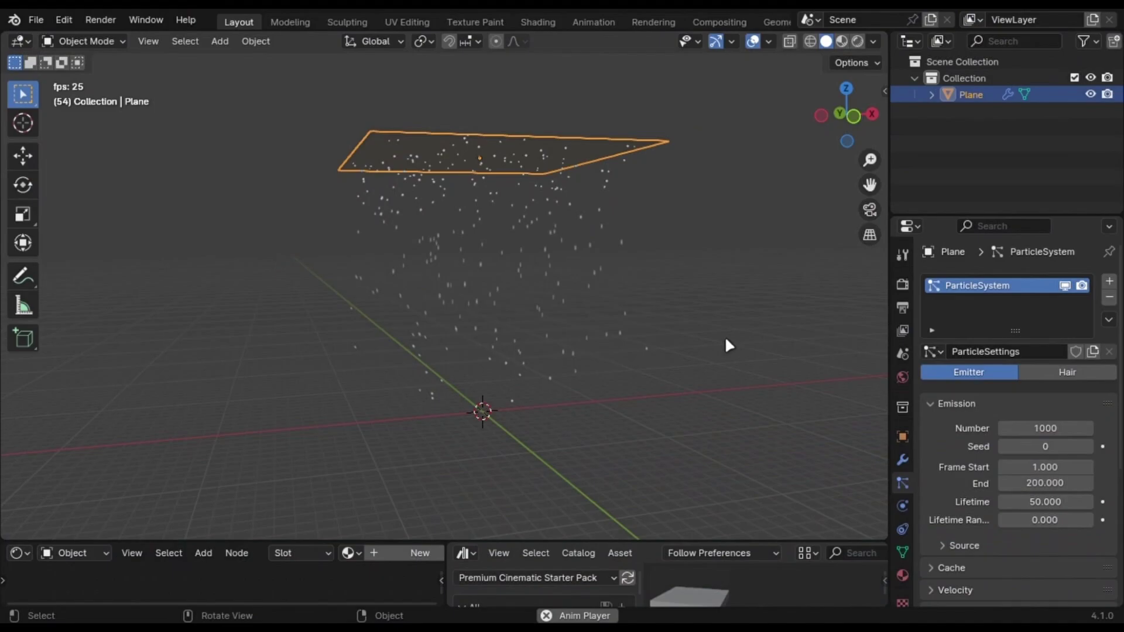
- Orbit the viewport to look at the scene from above
mouse_move(725, 336)
middle_mouse_down()
mouse_move(643, 354)
mouse_move(750, 358)
middle_mouse_up()
middle_click_drag(632, 351, 665, 373)
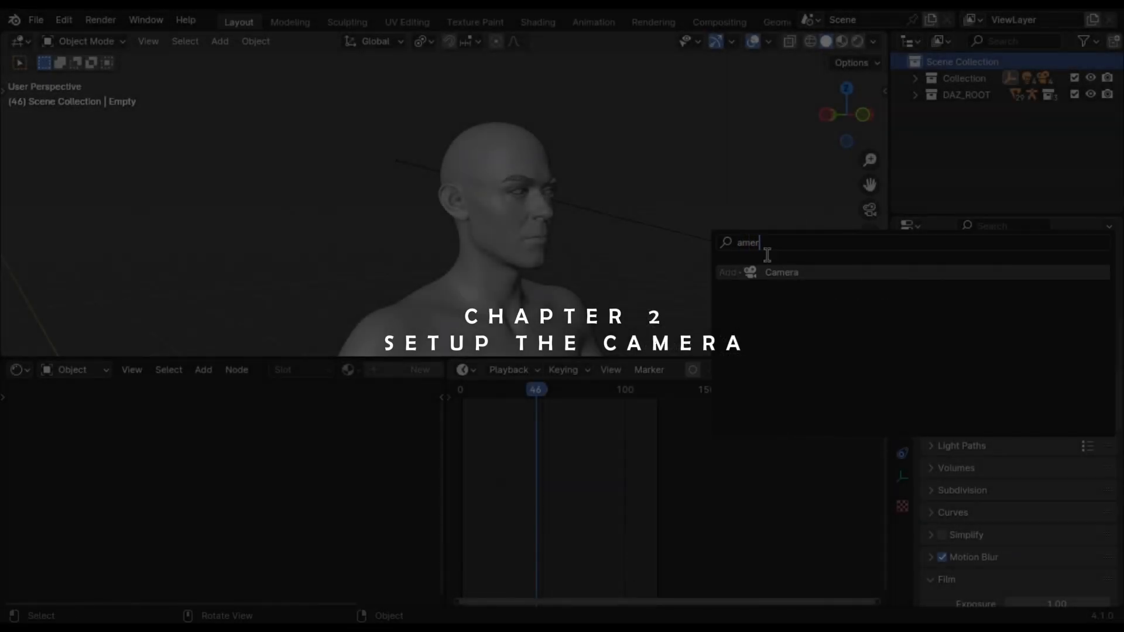
- Add a camera via Shift+A search with the Extreme Close Up preset and look through it
key("Return")
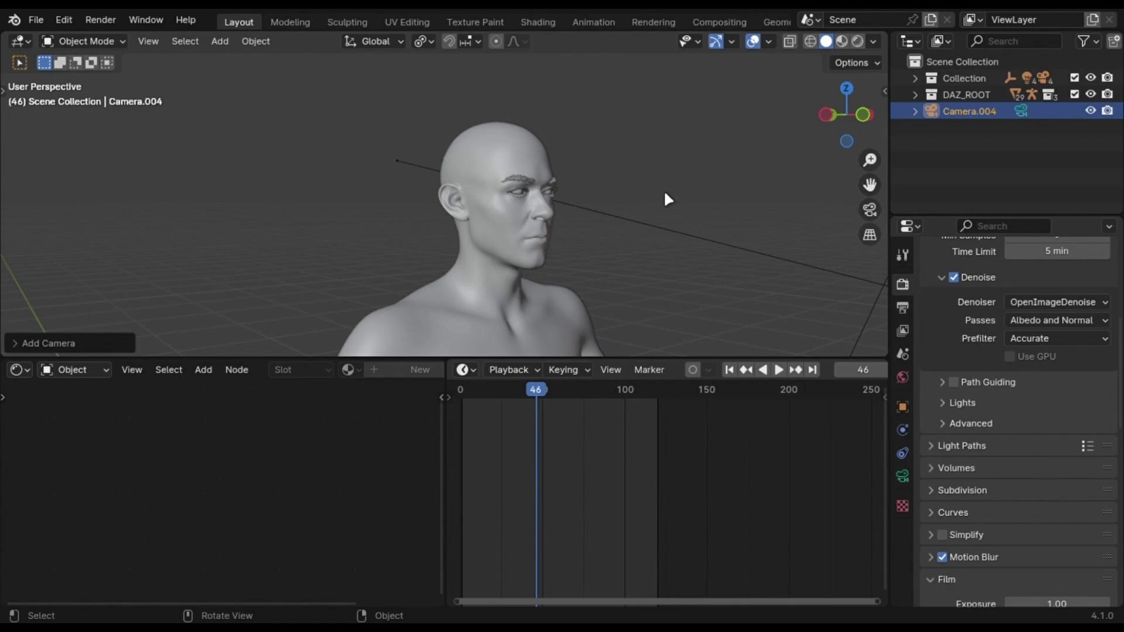
key("KP_0")
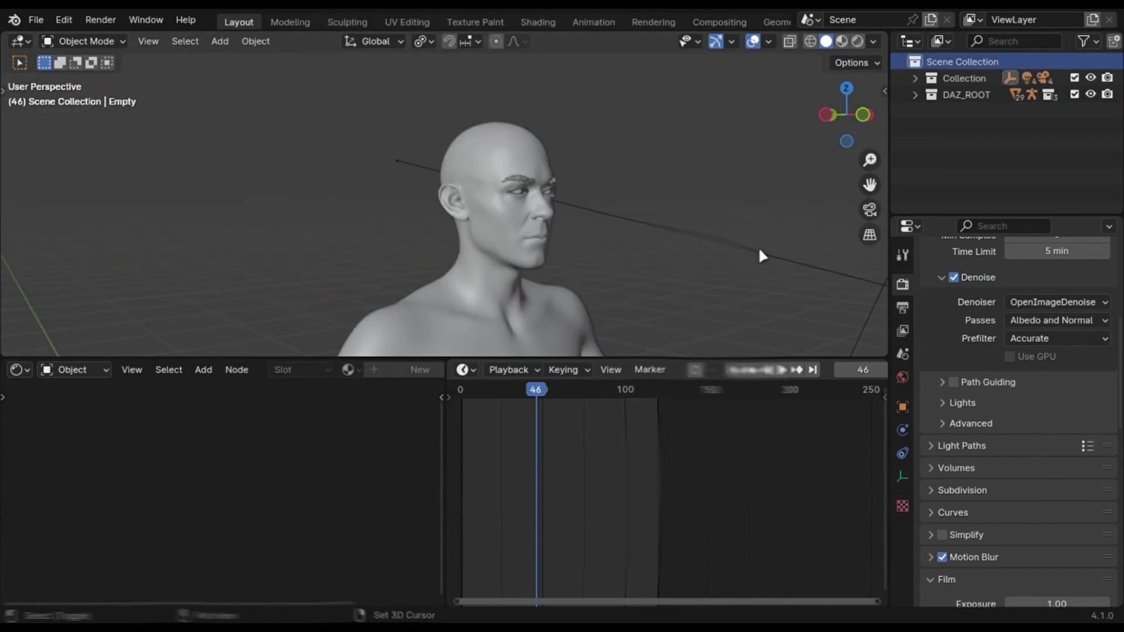
key("shift+a")
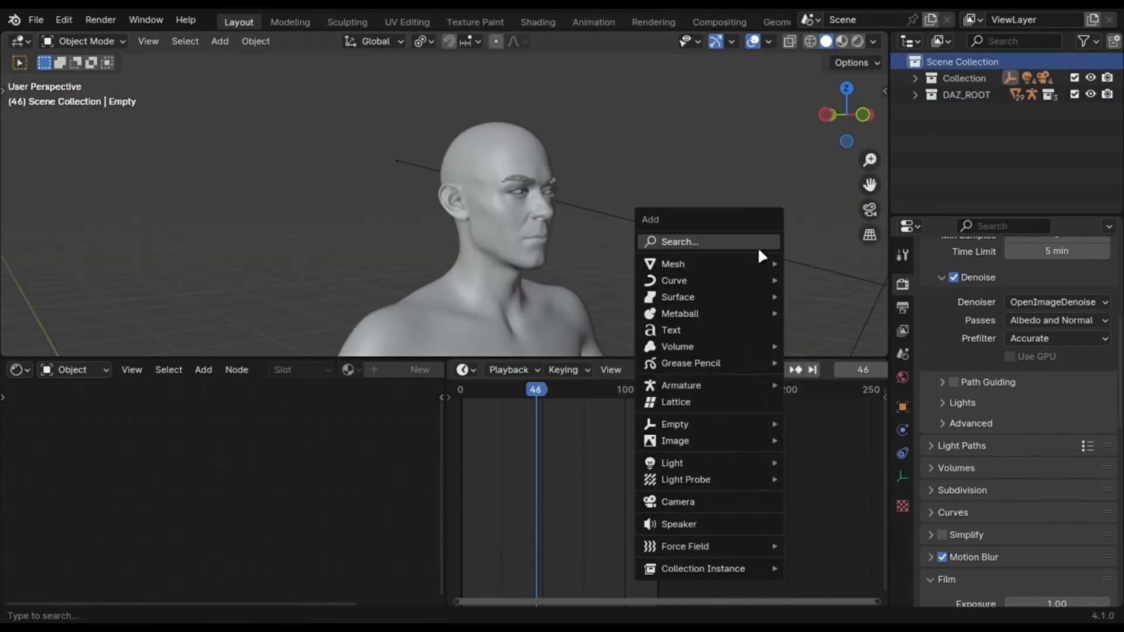
left_click(758, 247)
type("amera")
key("Return")
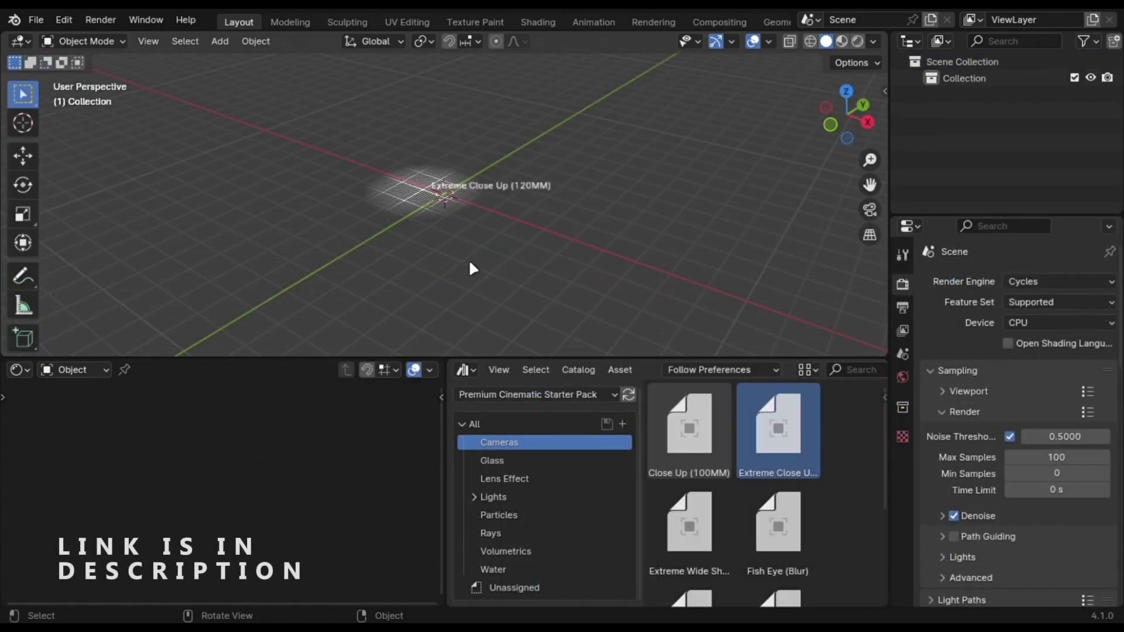
left_click_drag(467, 259, 474, 264)
scroll(736, 492, "down", 3)
scroll(791, 509, "down", 2)
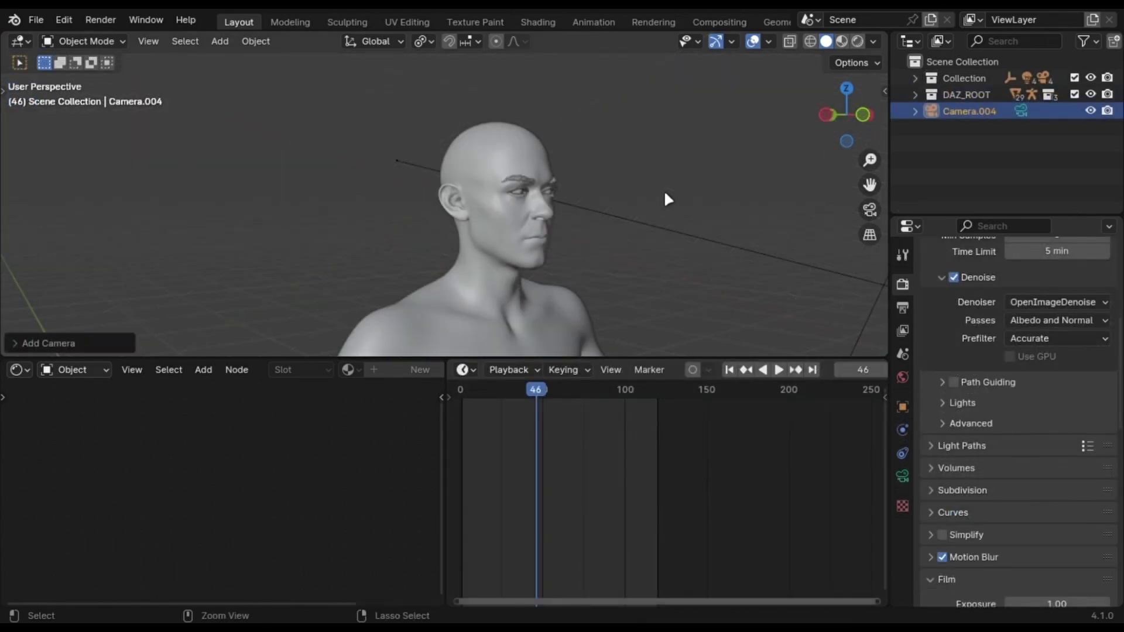
key("KP_0")
key("KP_0")
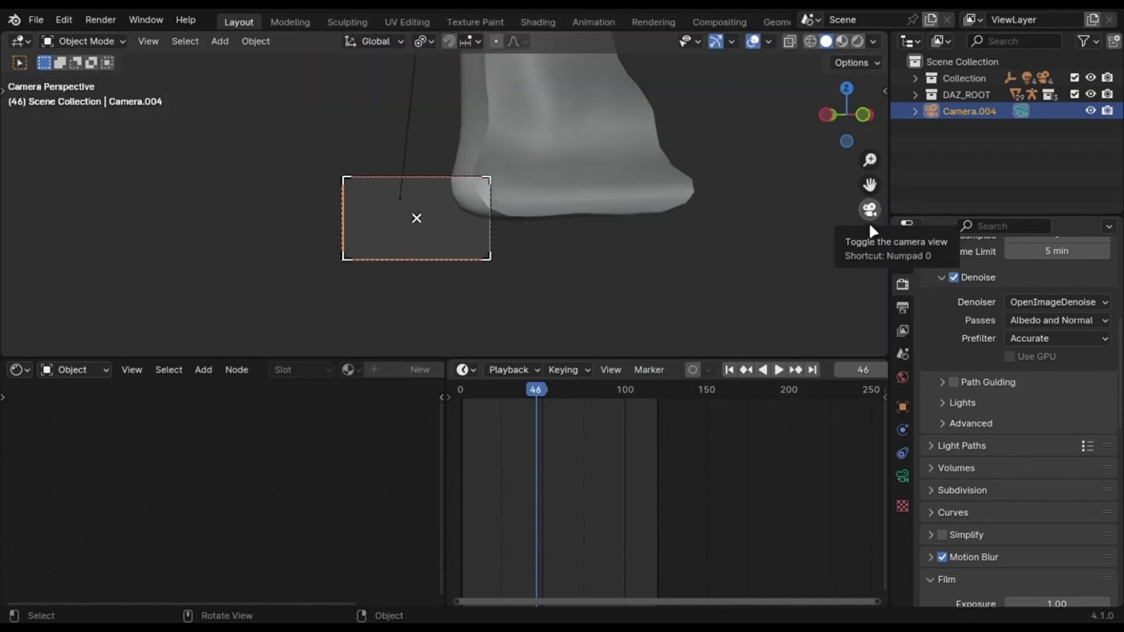
left_click(868, 222)
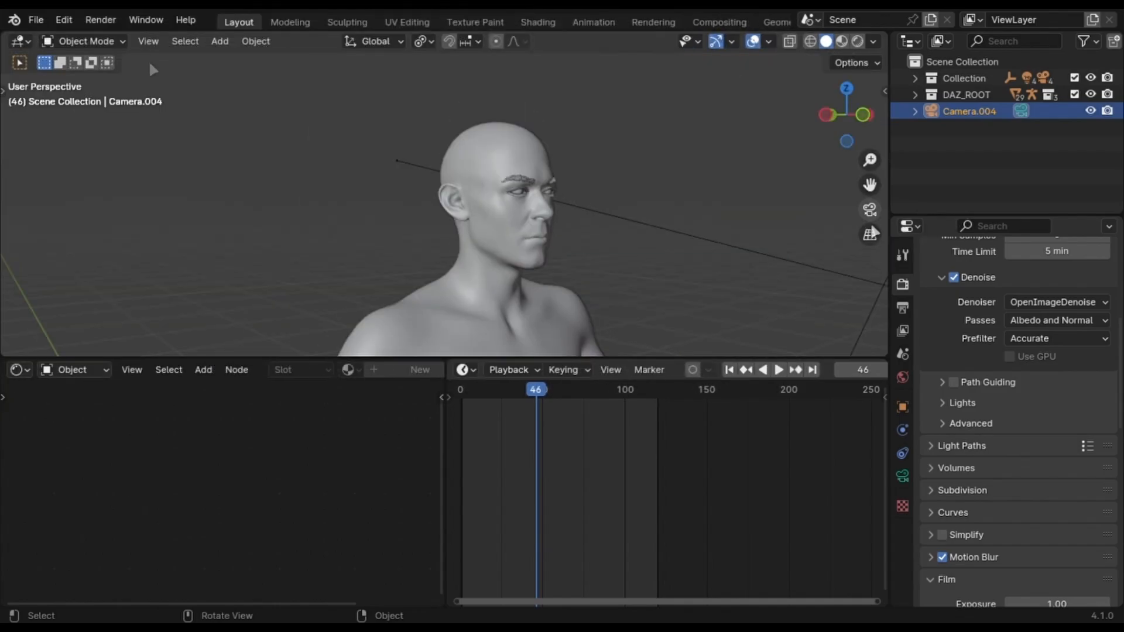
- Assign a Walk Navigation shortcut in View > Navigation and fly the camera view toward the face
left_click(148, 41)
mouse_move(182, 276)
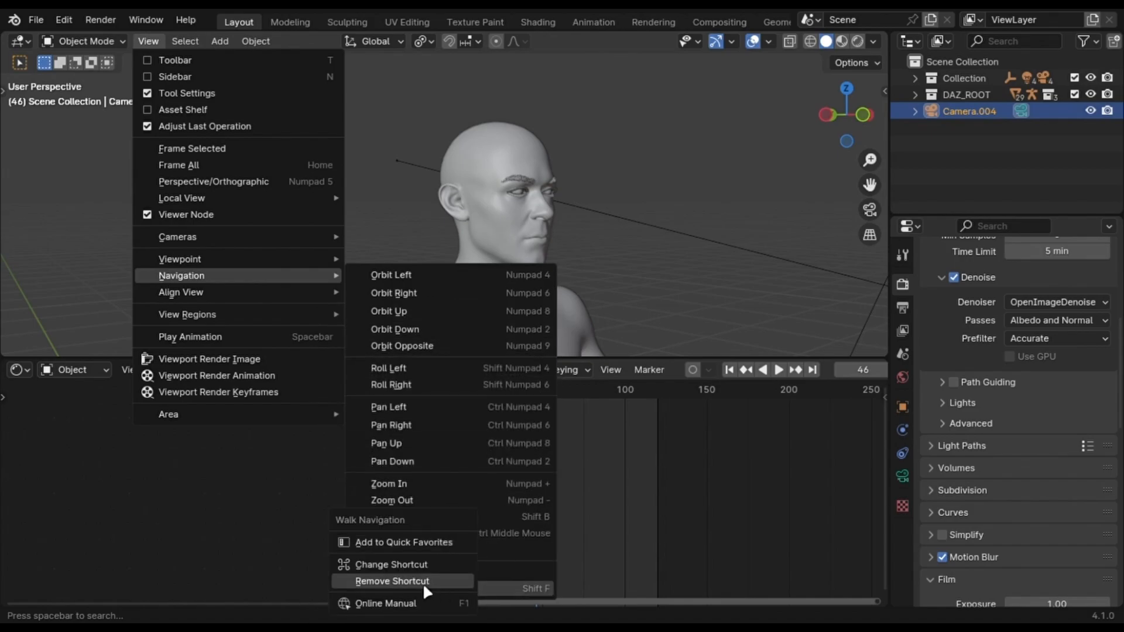
left_click(415, 565)
key("Escape")
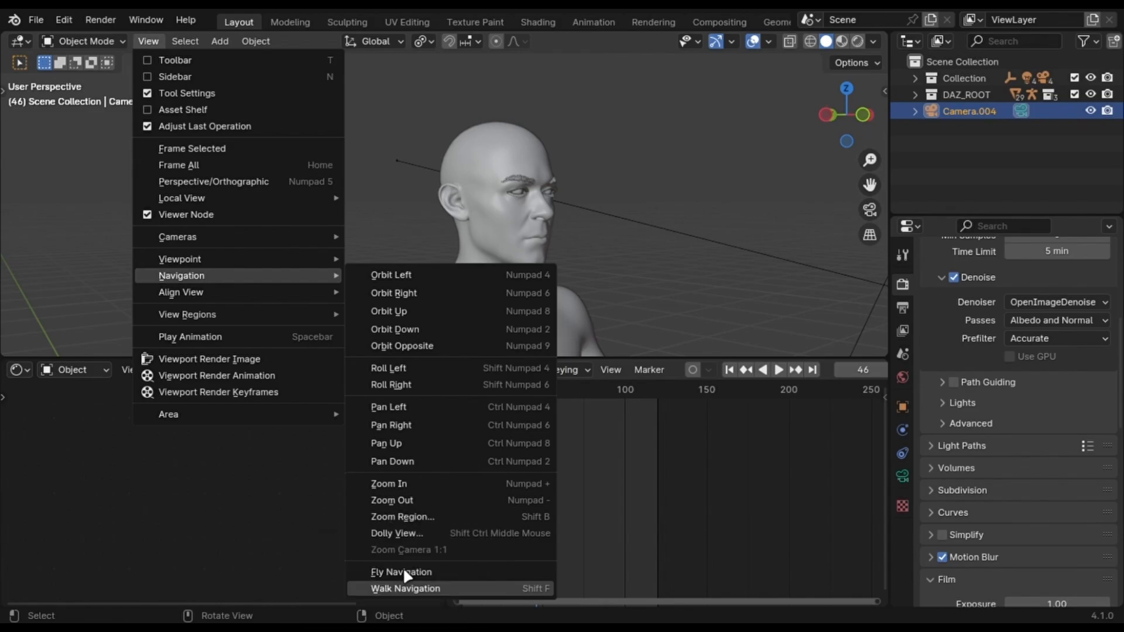
left_click(485, 306)
key("shift+grave")
scroll(483, 298, "down", 3)
scroll(484, 297, "up", 3)
key("KP_0")
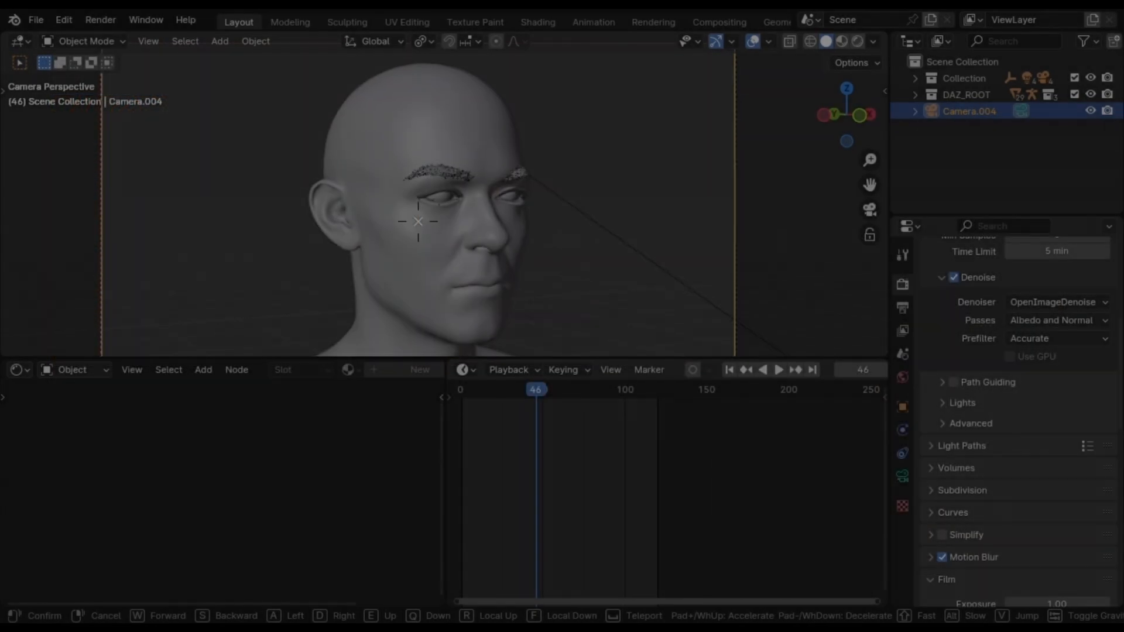
scroll(418, 222, "up", 5)
- Confirm the close camera position and set Camera.004's Y rotation to 12°, then view from the right
left_click(631, 276)
left_click(901, 478)
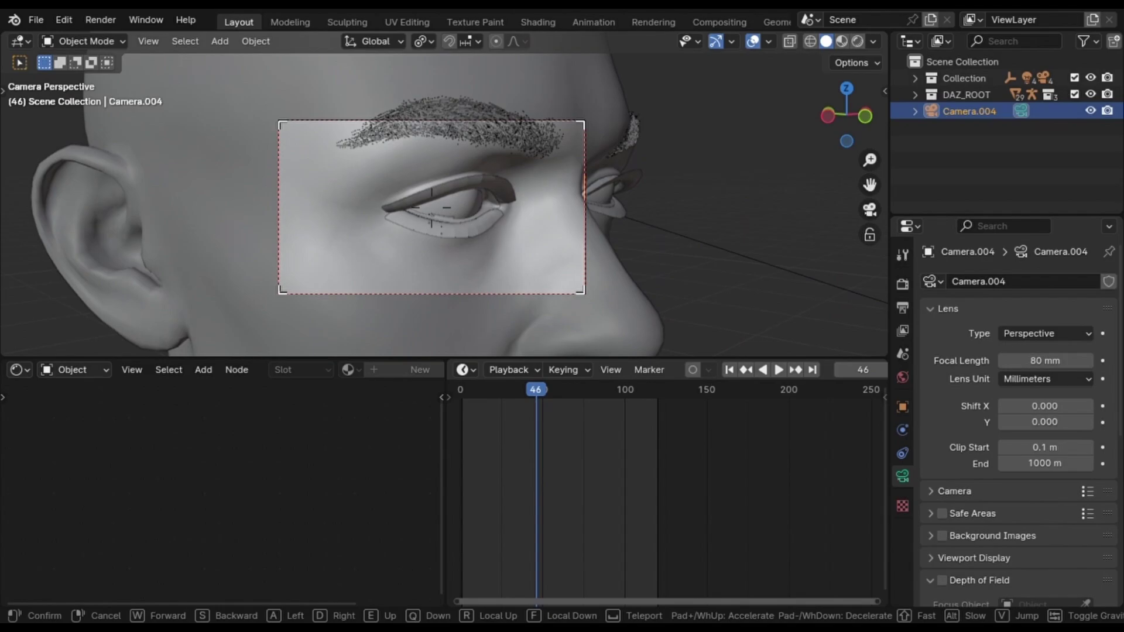
left_click(902, 406)
double_click(1037, 403)
type("12")
key("Return")
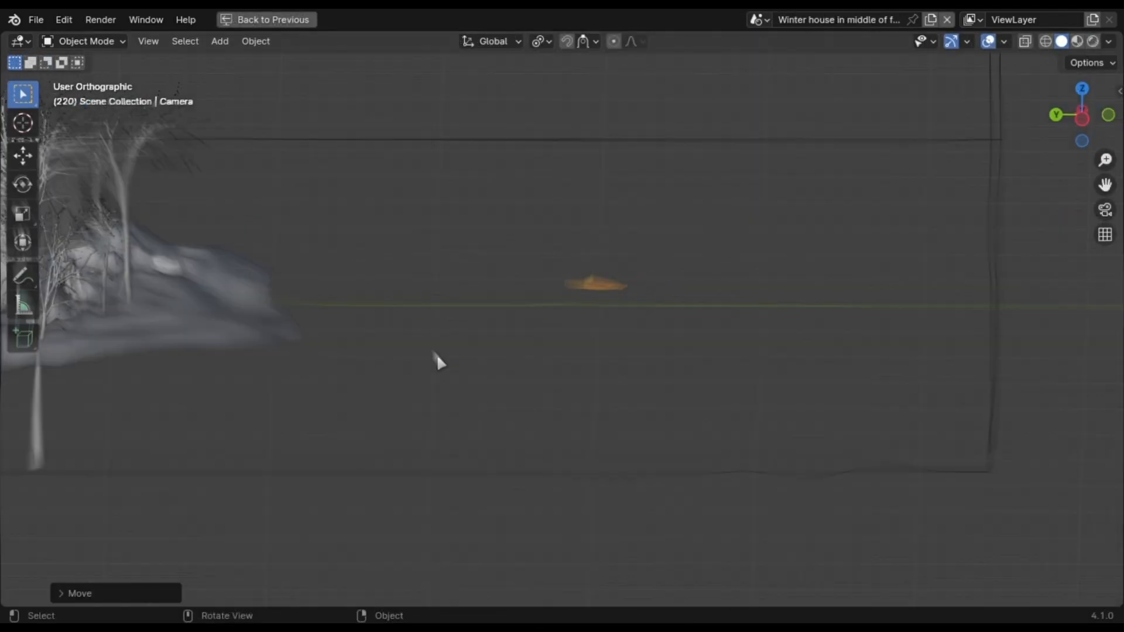
key("KP_3")
scroll(437, 351, "up", 8)
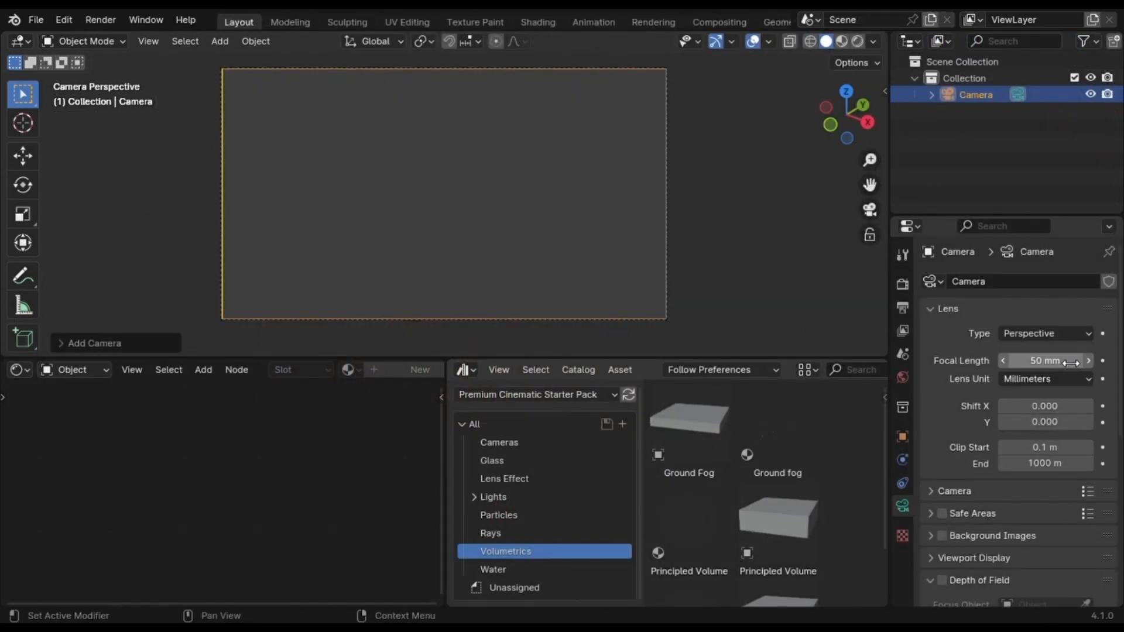
type("25")
- Set the camera focal length to 25 mm, then change it to 80 mm
key("Return")
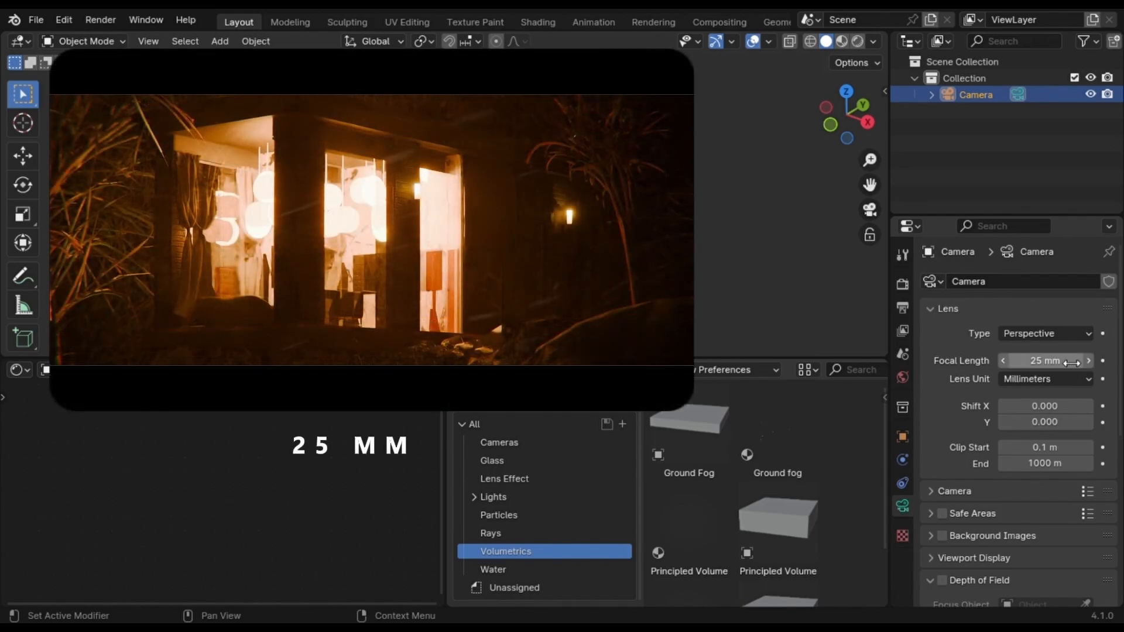
double_click(1072, 362)
type("80")
key("Return")
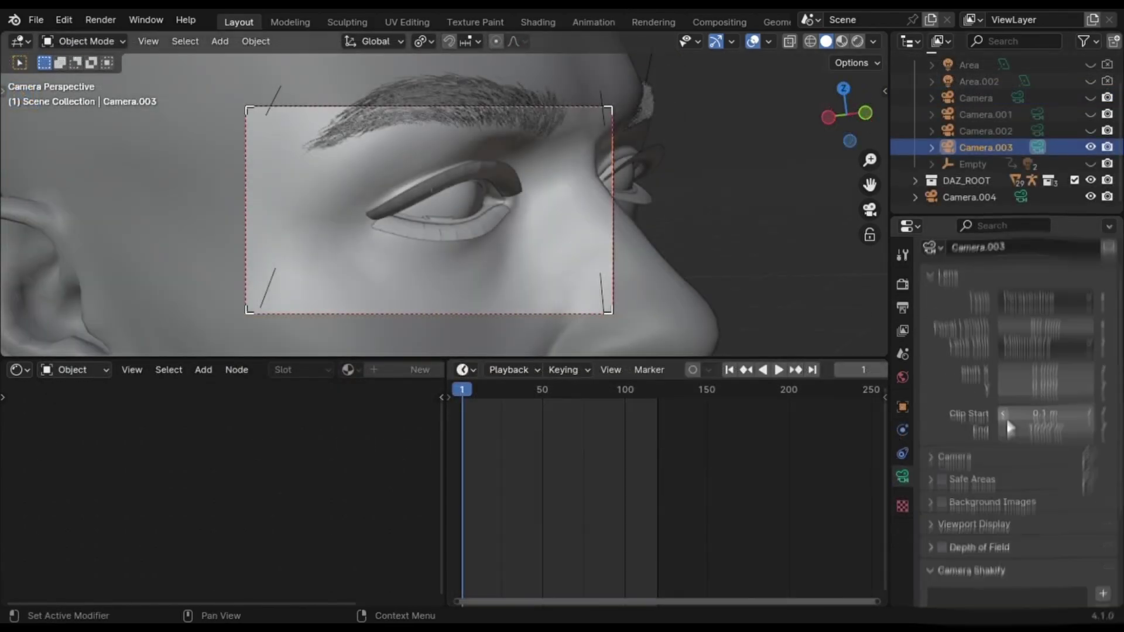
scroll(1006, 417, "down", 5)
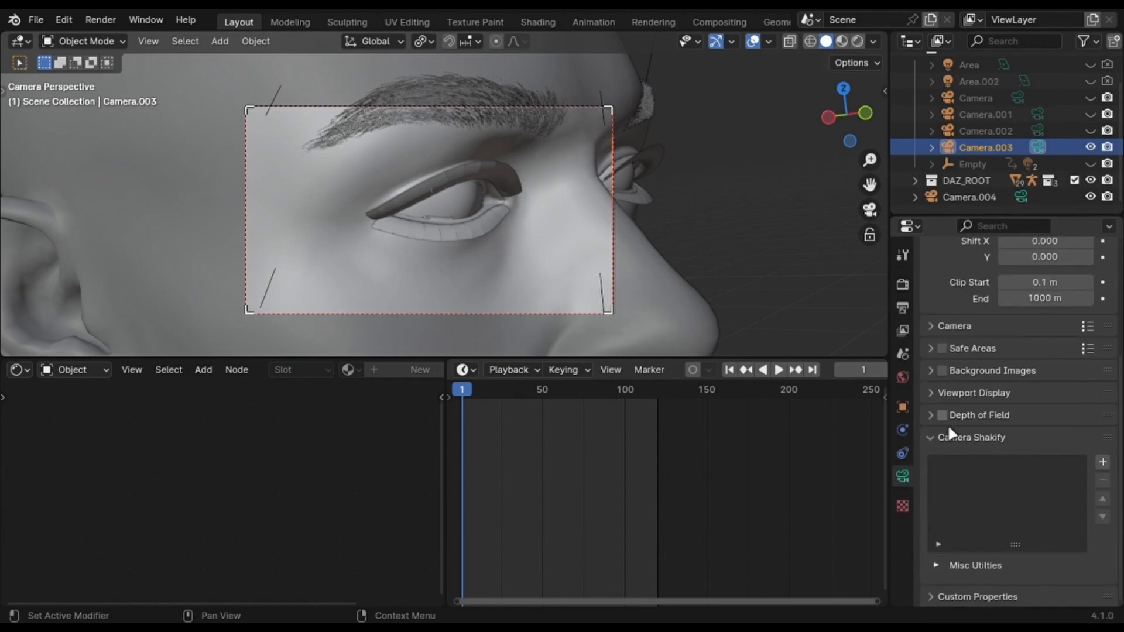
- Enable Depth of Field on Camera.003 and in the viewport shading options
left_click(943, 414)
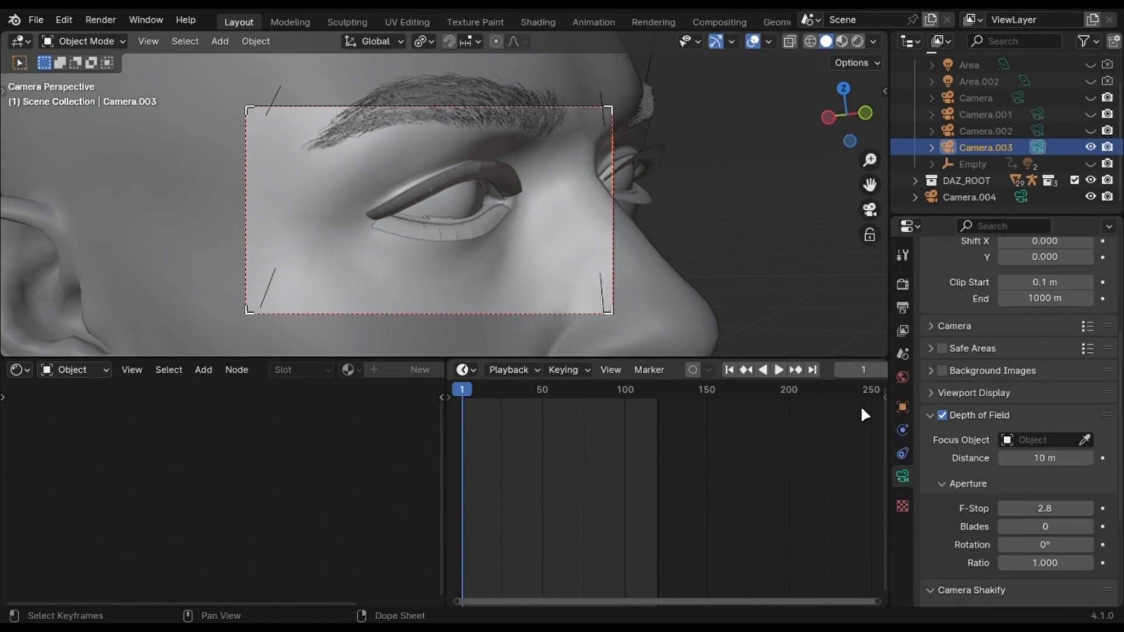
left_click(873, 41)
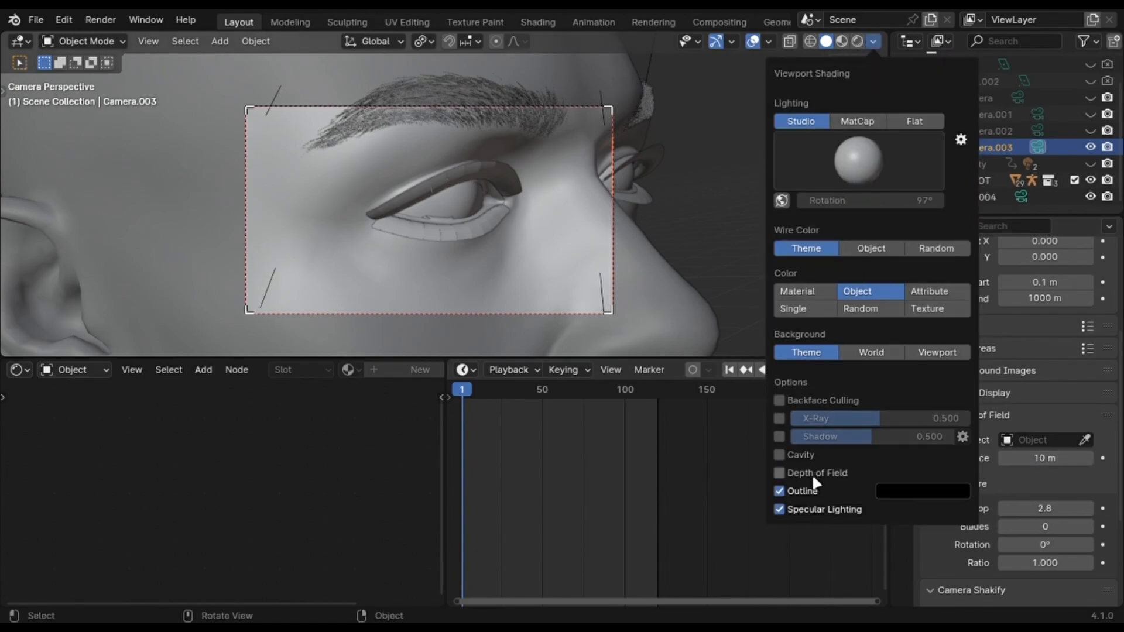
left_click(778, 473)
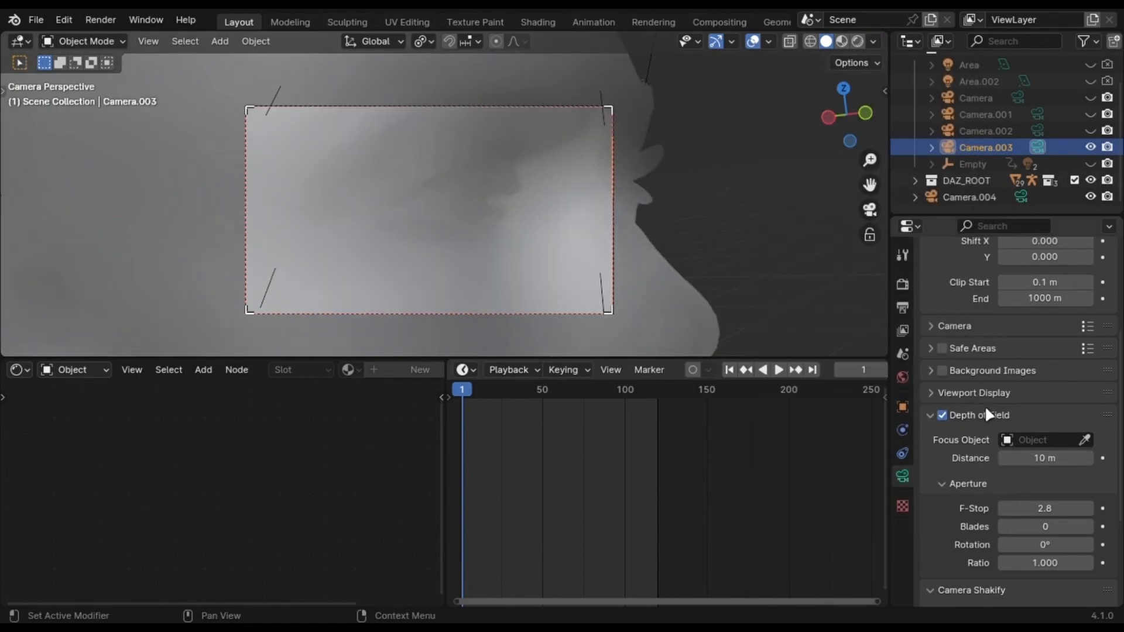
- Set aperture ratio 2.000 and 8 blades, then pull focus distance in to 0.18 m on the eye
left_click_drag(1045, 562, 1067, 561)
double_click(1045, 527)
type("8")
key("Return")
left_click_drag(1045, 457, 1067, 458)
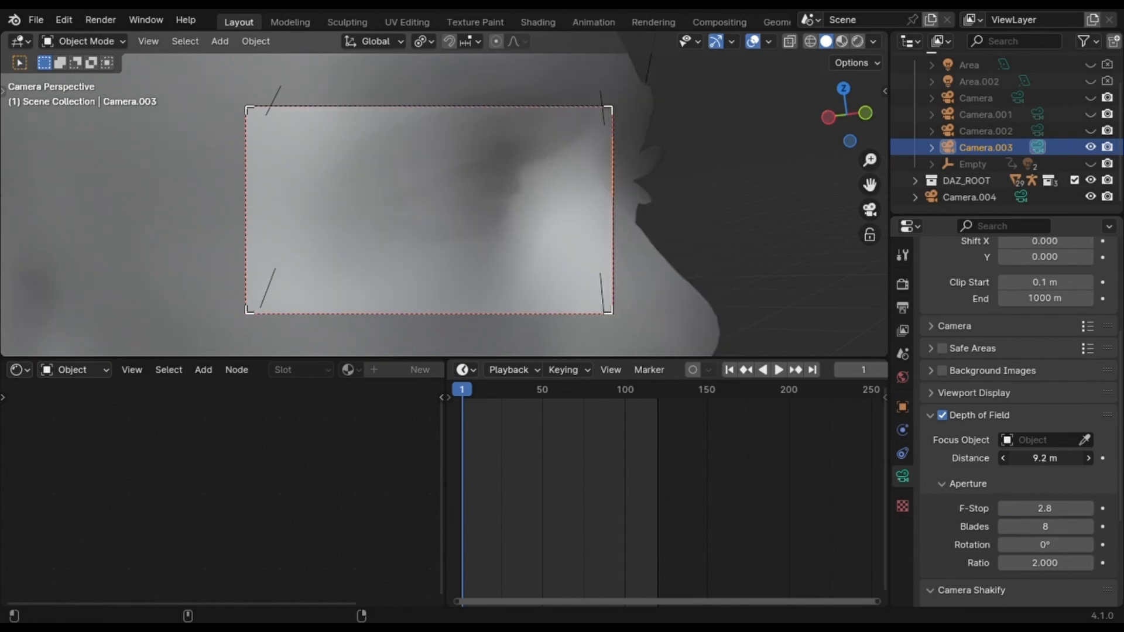
mouse_move(1054, 458)
left_mouse_down()
mouse_move(1031, 458)
mouse_move(1049, 458)
left_mouse_up()
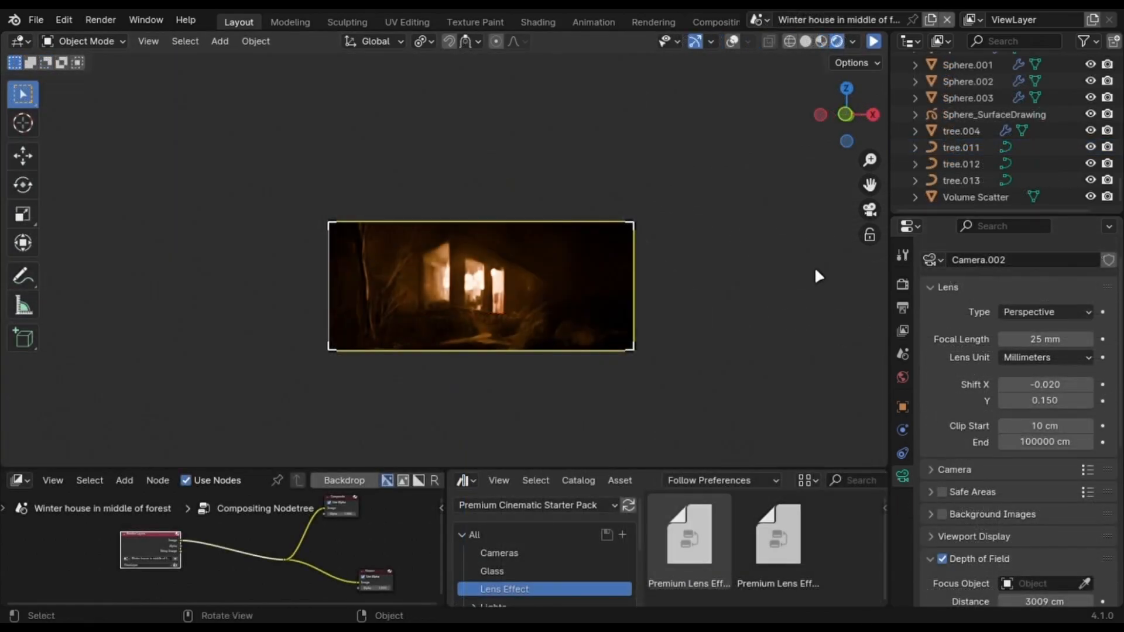
- Try the Panoramic lens type on Camera.002 and adjust the fisheye lens length
left_click(1039, 313)
left_click(1029, 377)
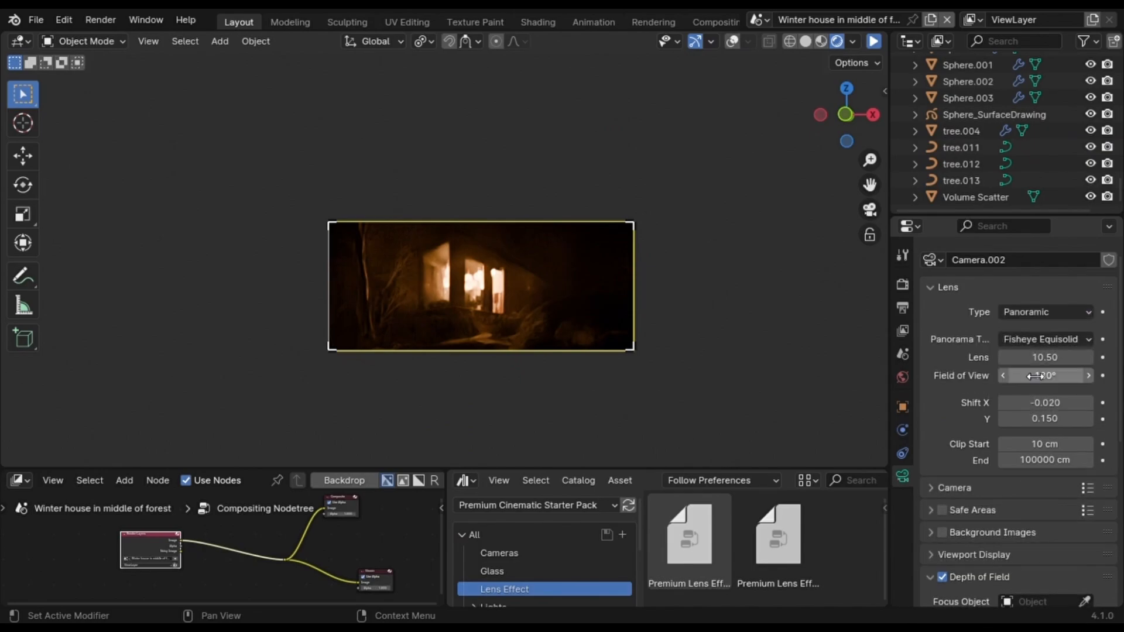
double_click(1043, 357)
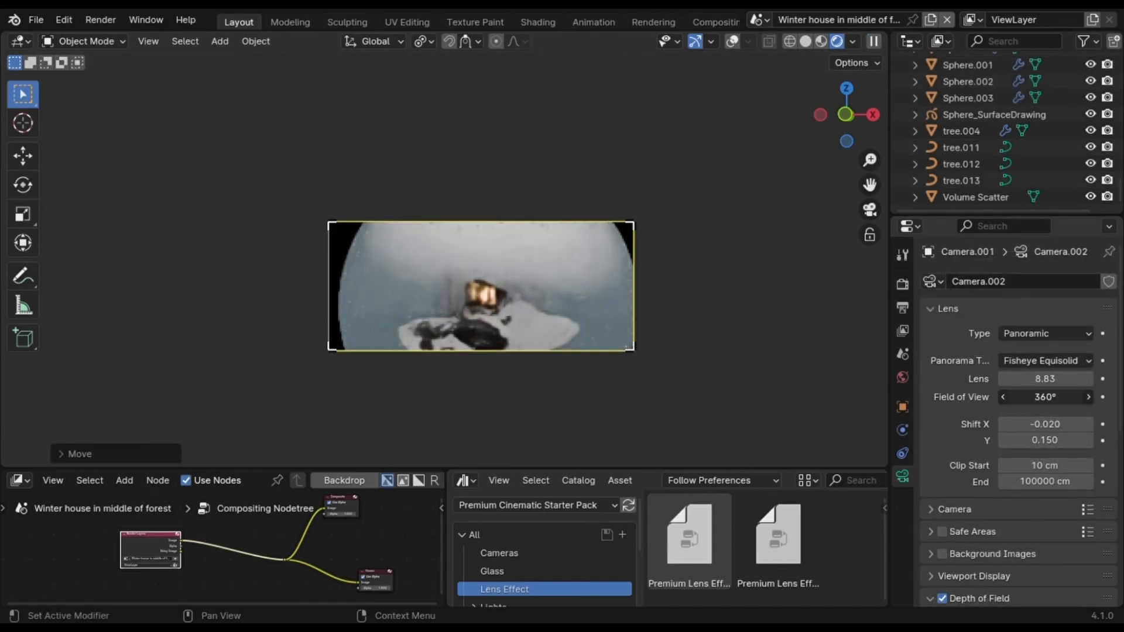
left_click_drag(1040, 379, 1058, 378)
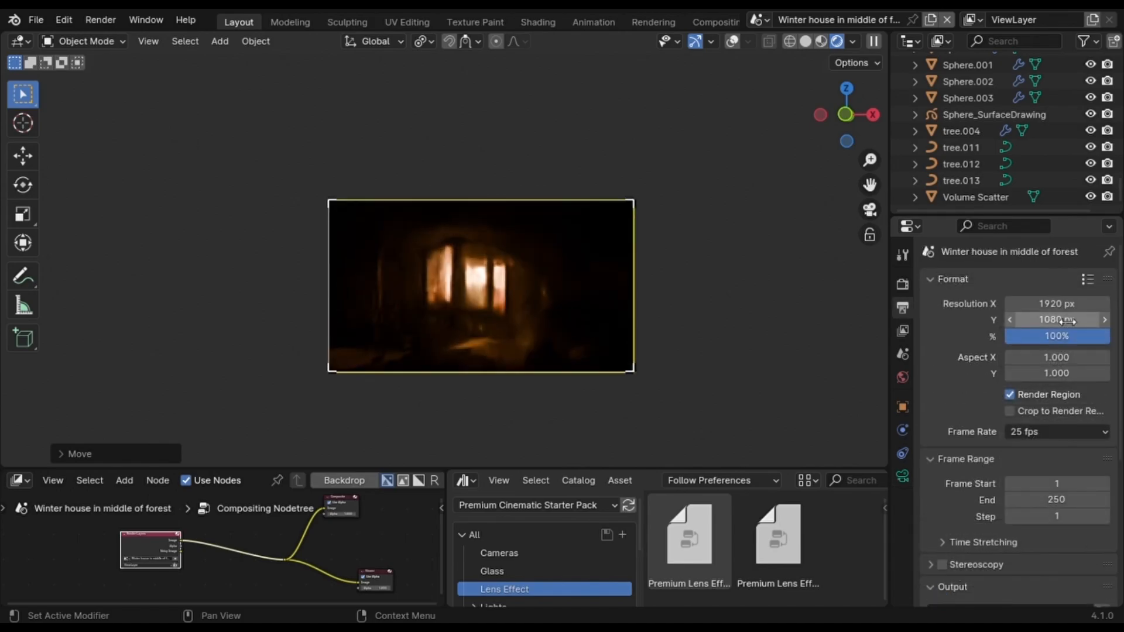
- Set the render Resolution Y to 800 px for a 1920×800 frame
double_click(1058, 319)
type("800")
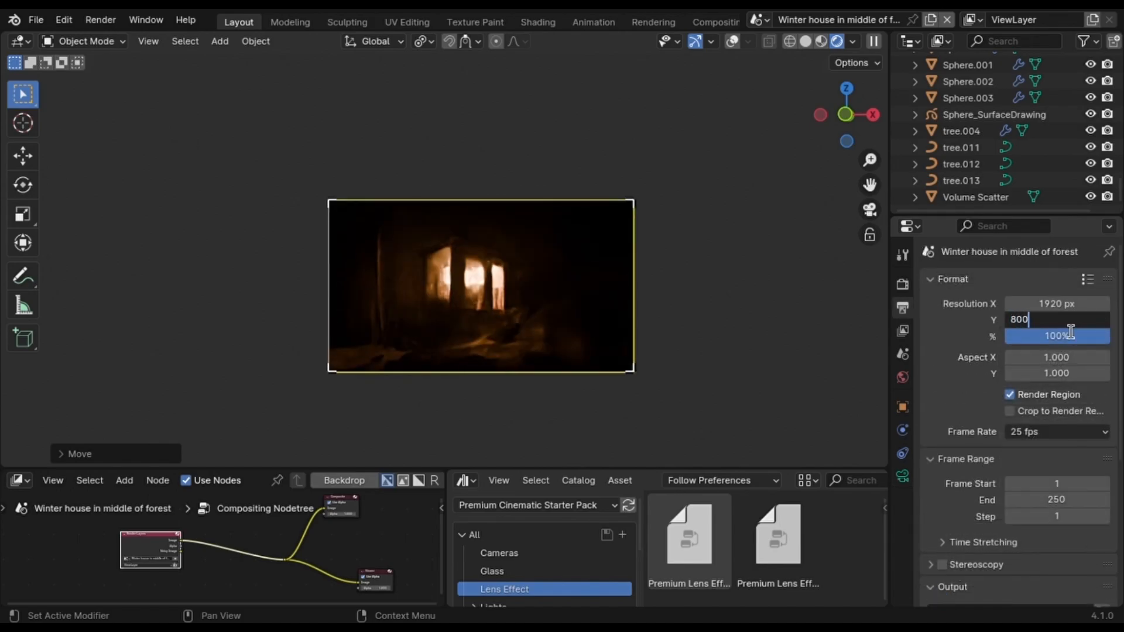
key("Return")
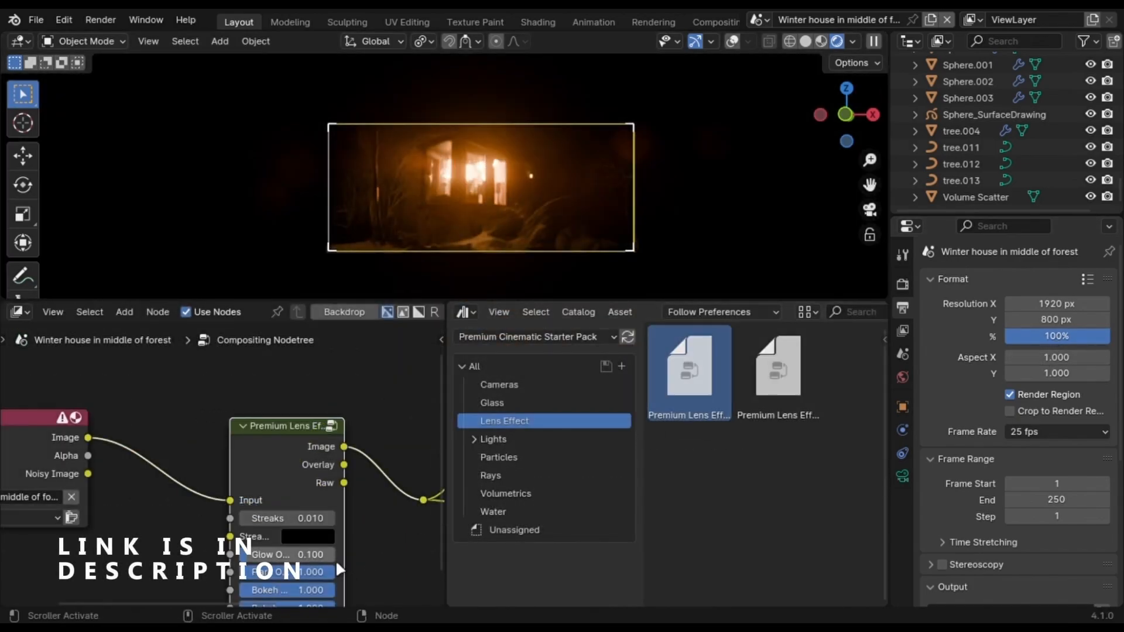
scroll(276, 455, "down", 2)
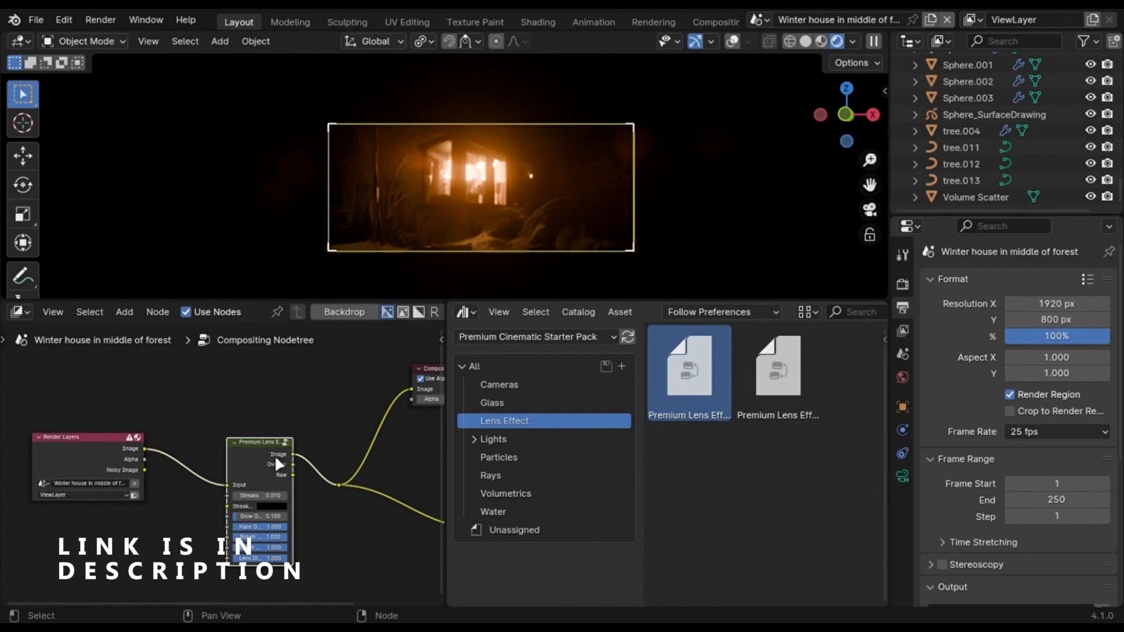
- Wire a Glare node between Render Layers and Composite
key("ctrl+z")
key("ctrl+z")
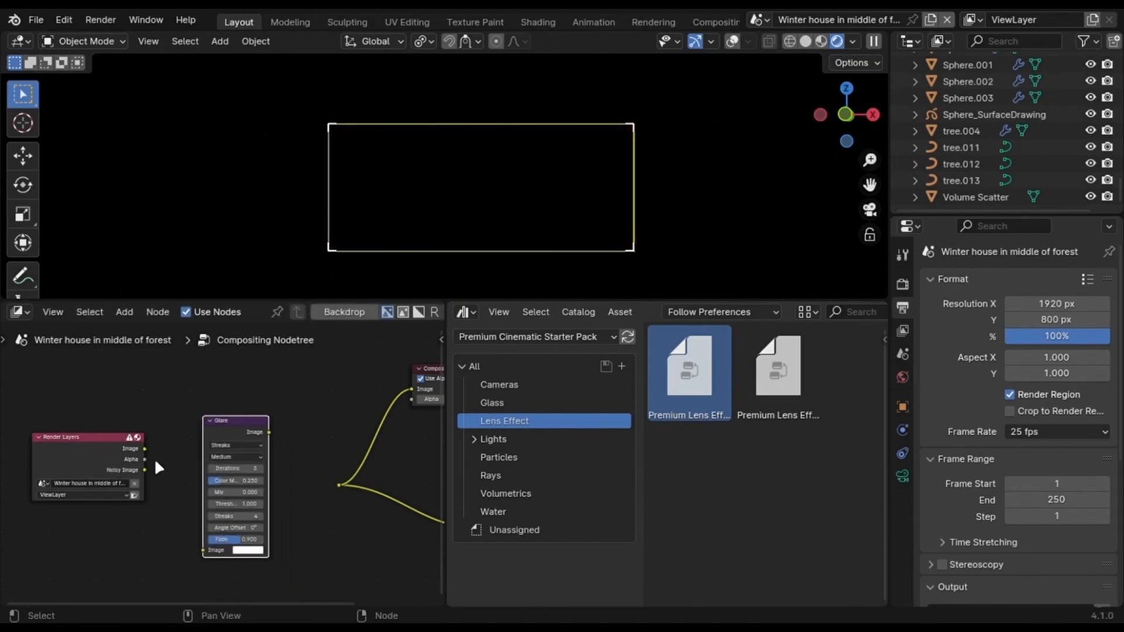
left_click_drag(146, 448, 220, 560)
left_click_drag(244, 437, 356, 504)
scroll(343, 505, "up", 3)
- Switch the glare to Fog Glow, adjust its quality and the distortion/dispersion values
left_click(246, 429)
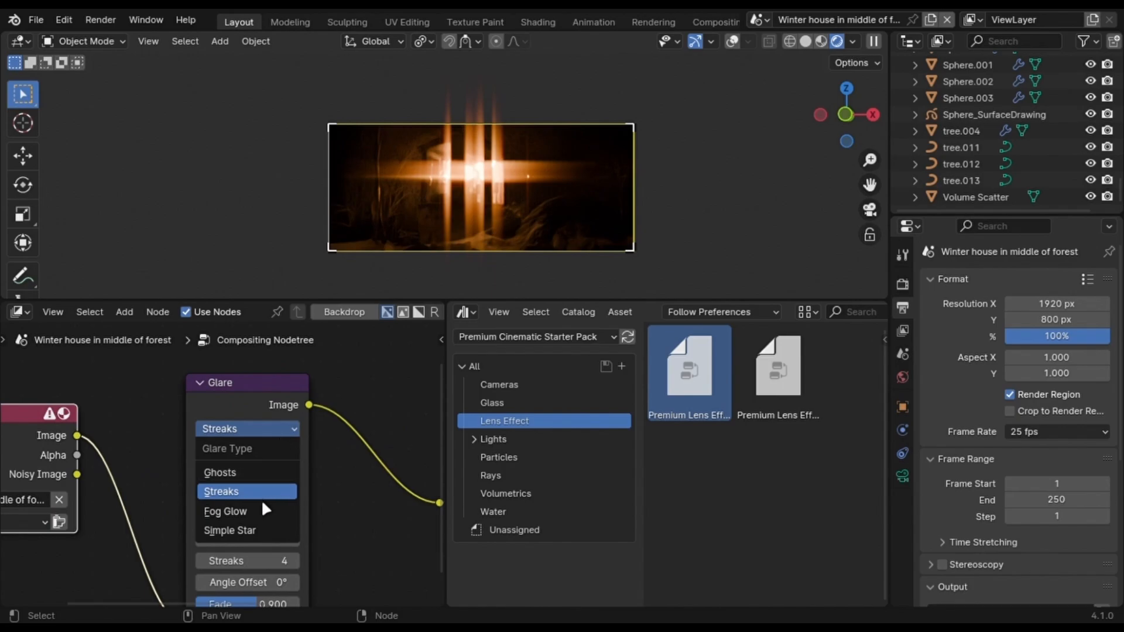
left_click(225, 512)
scroll(264, 492, "up", 1)
left_click(250, 448)
left_click_drag(308, 552, 307, 530)
type(".01")
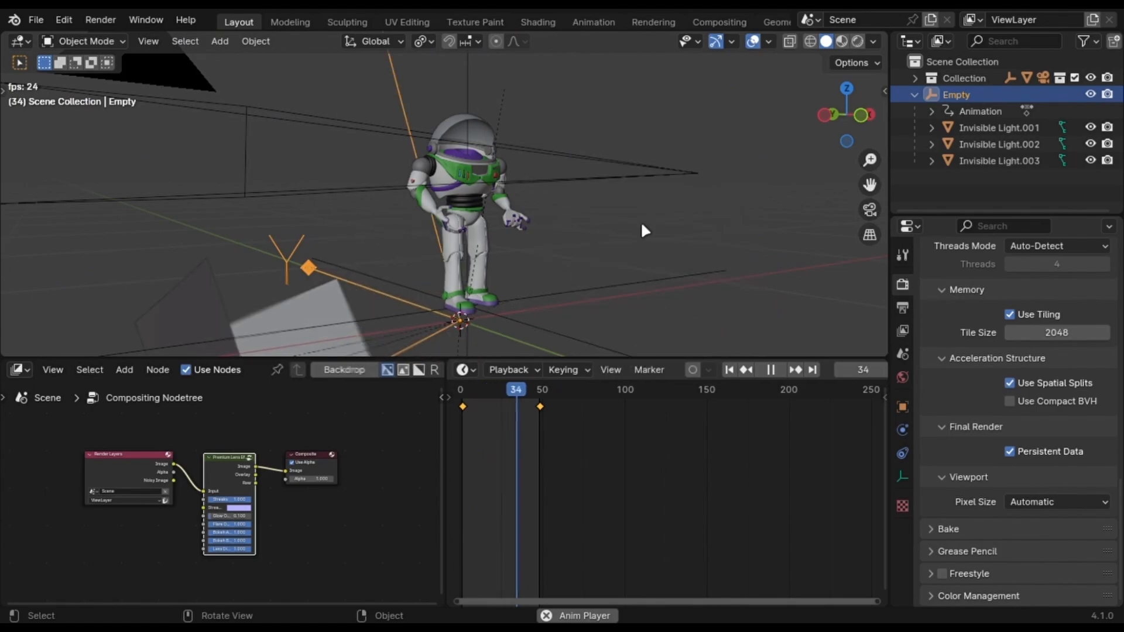
- Switch the lower editor to the World shader nodes and zoom in on the Buzz character's torso
left_click(20, 369)
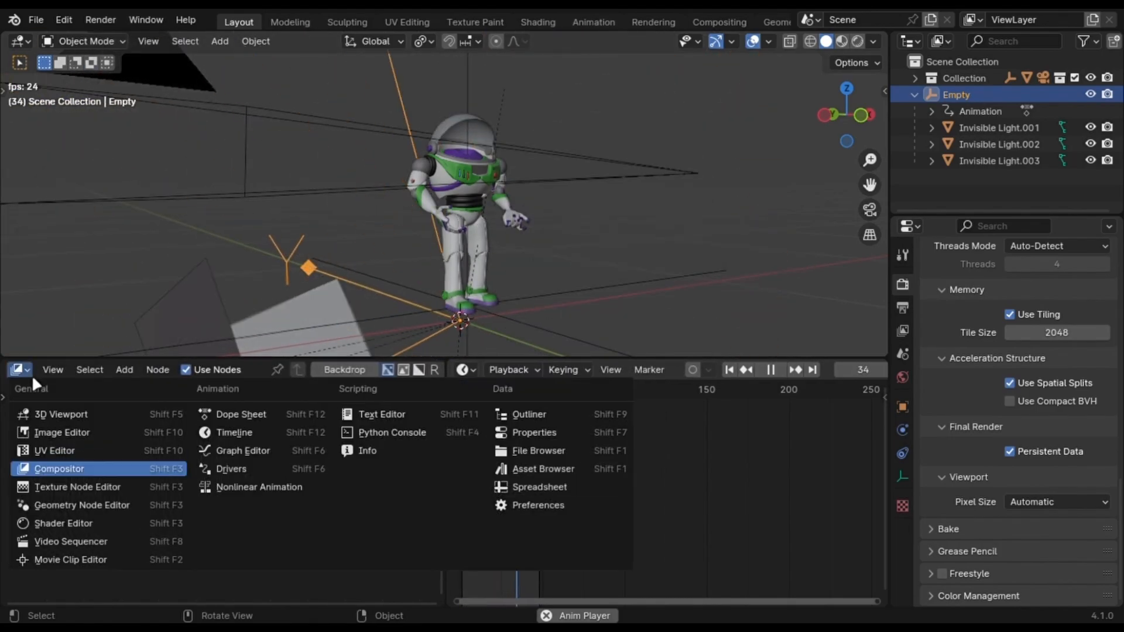
key("shift+F3")
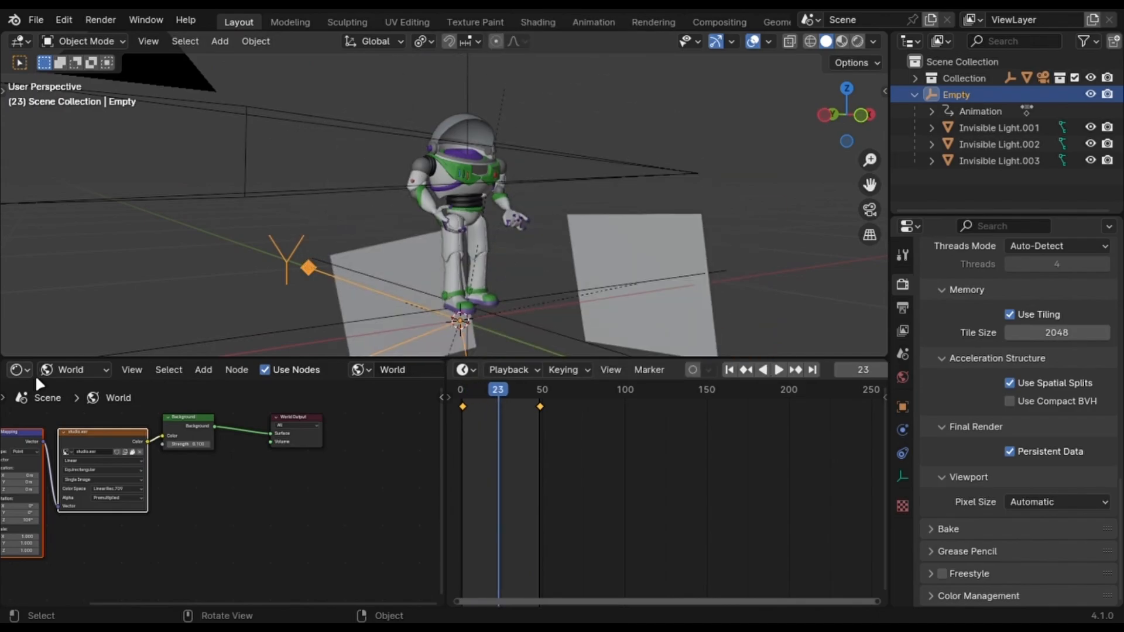
left_click(451, 182)
scroll(517, 206, "up", 5)
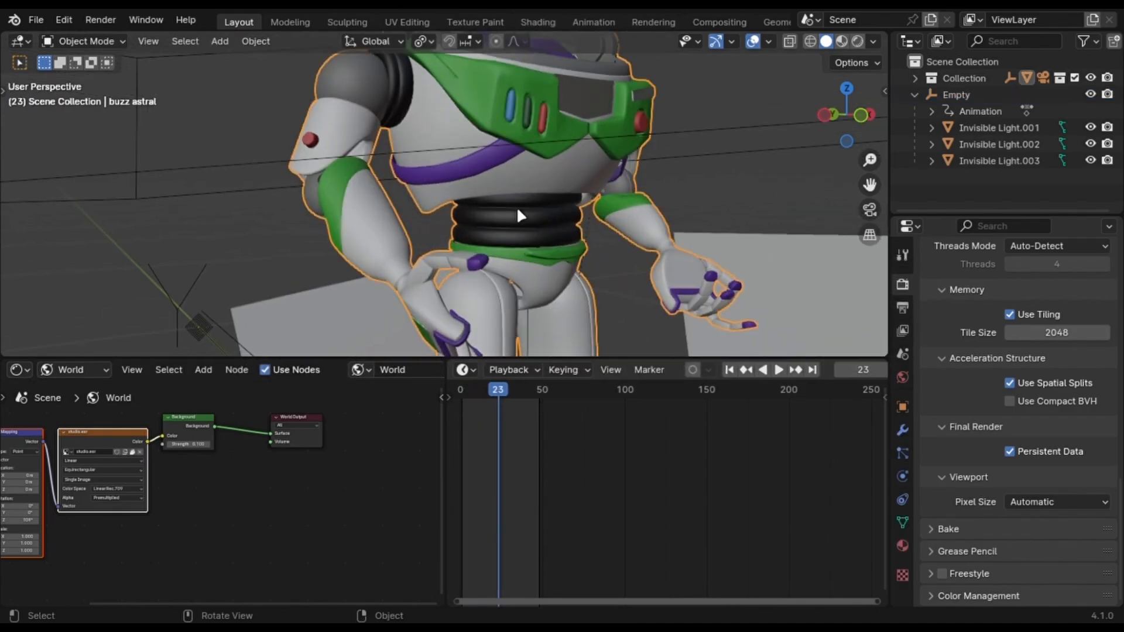
middle_click_drag(516, 206, 525, 251, "shift")
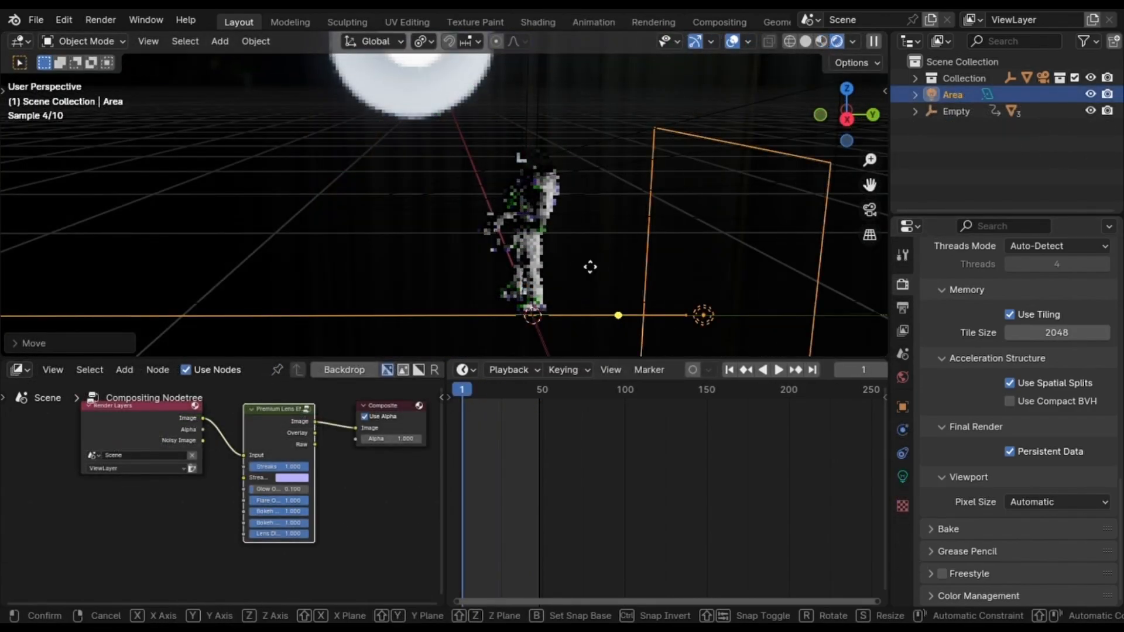
- Rotate the duplicated area light about Z with individual-origin pivot and slide it along X, checking through the camera
left_click(574, 176)
key("KP_0")
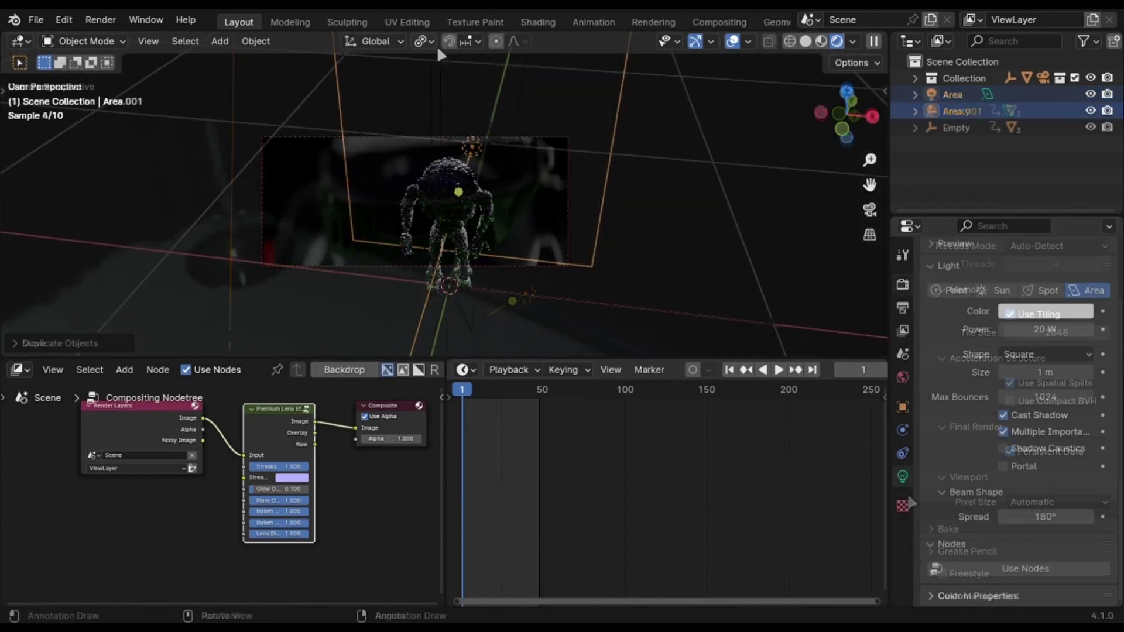
left_click(437, 44)
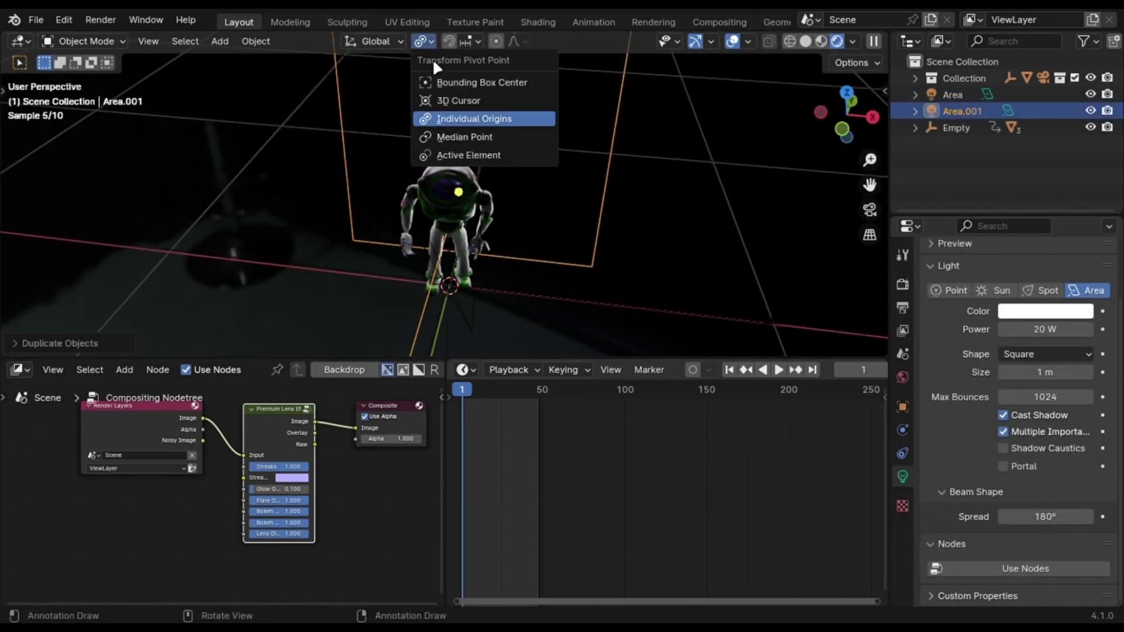
left_click(440, 96)
key("r")
key("z")
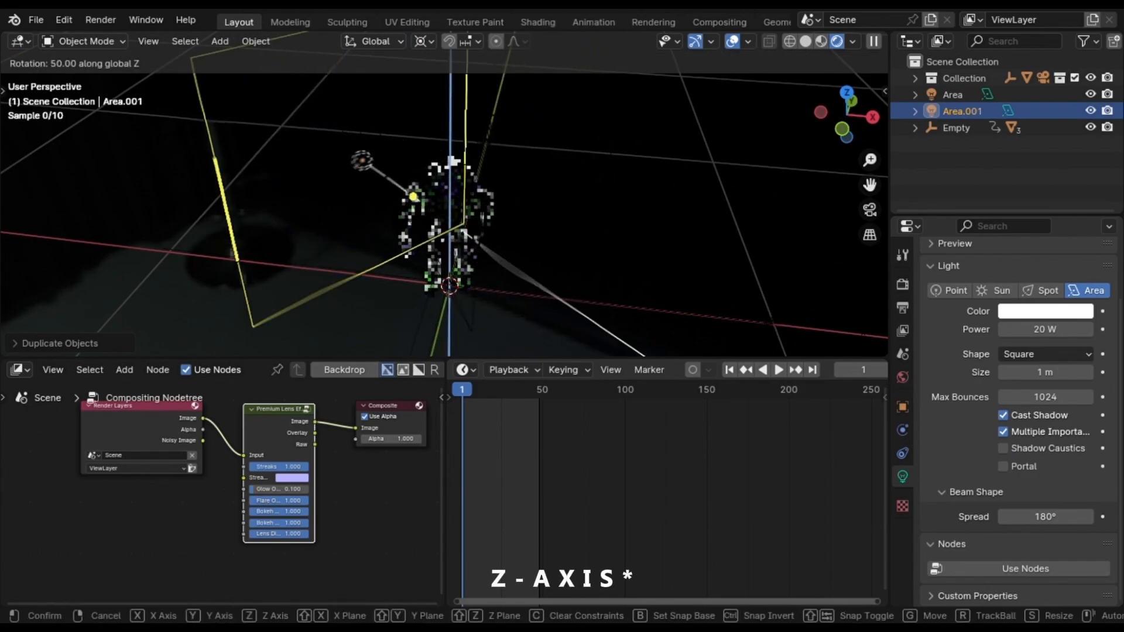
left_click(484, 217)
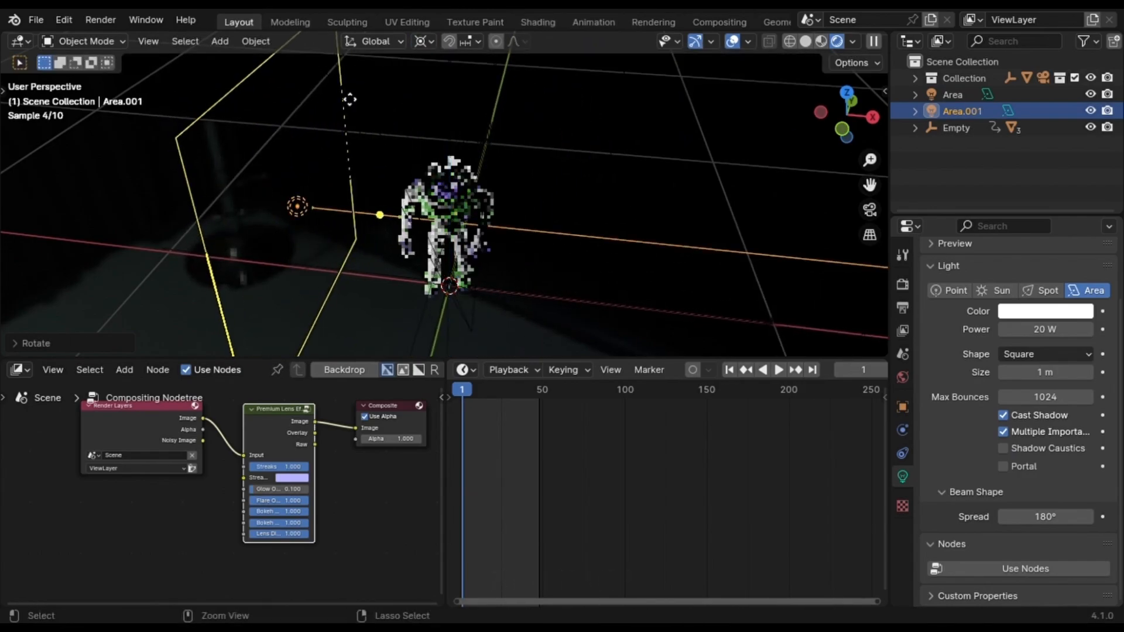
key("KP_0")
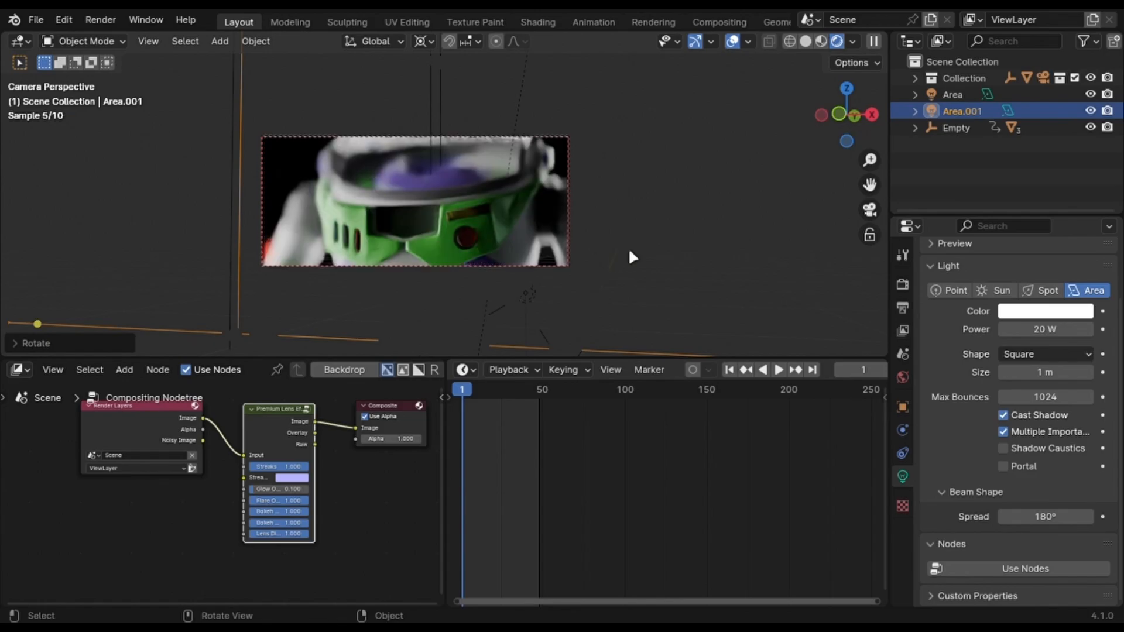
key("g")
key("x")
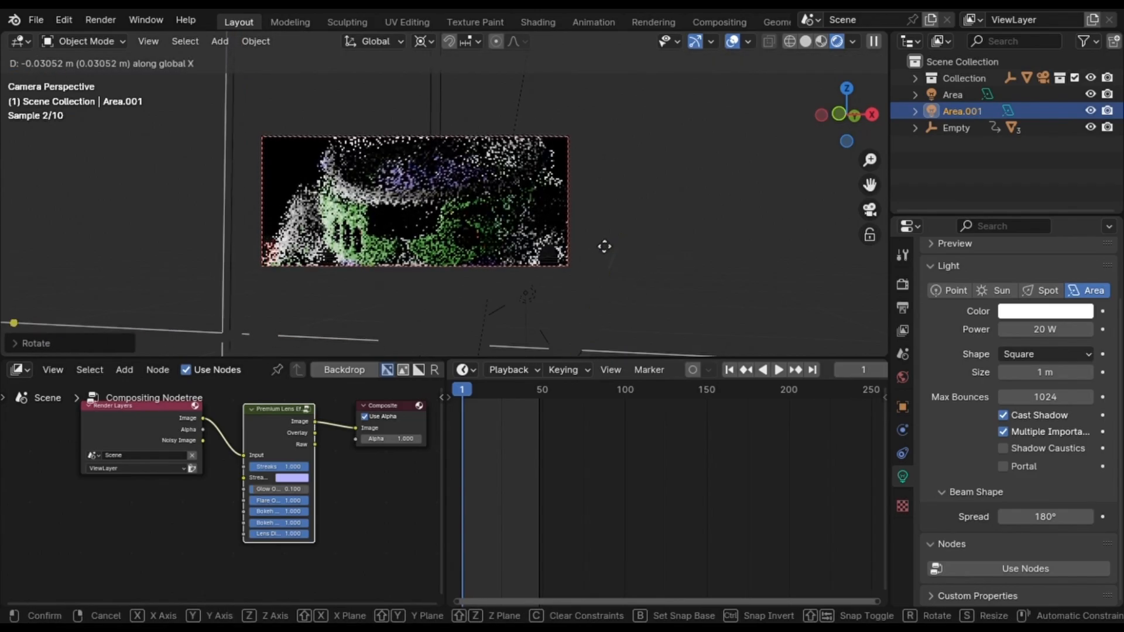
left_click(176, 185)
- Paste in a new light, make it a Point light and lower its power to 1 W
key("ctrl+v")
left_click(999, 290)
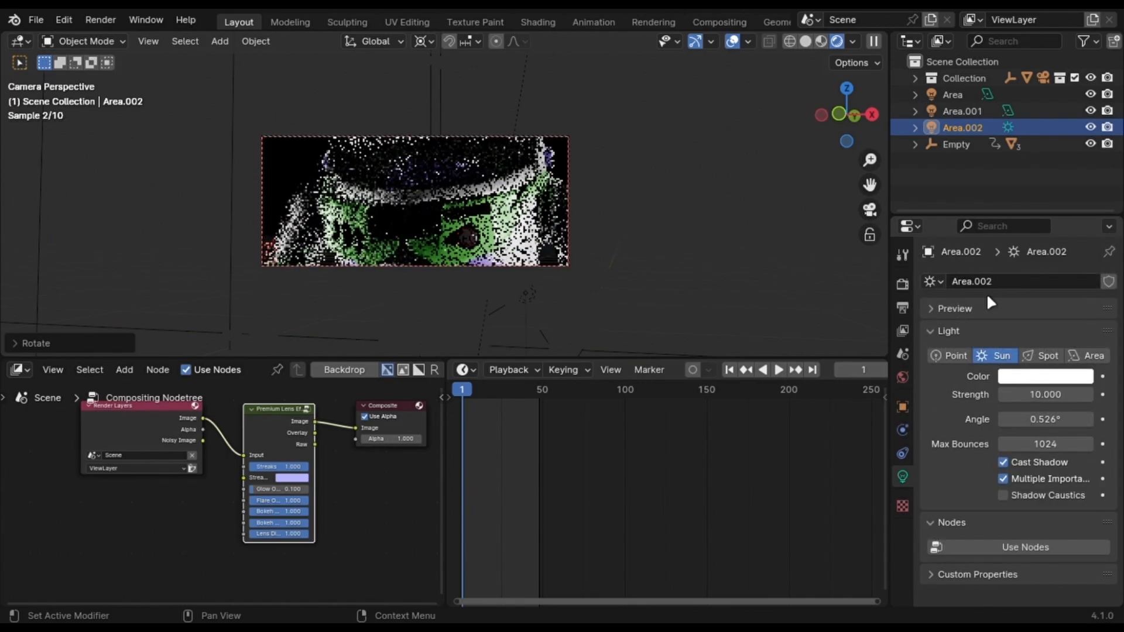
left_click(946, 356)
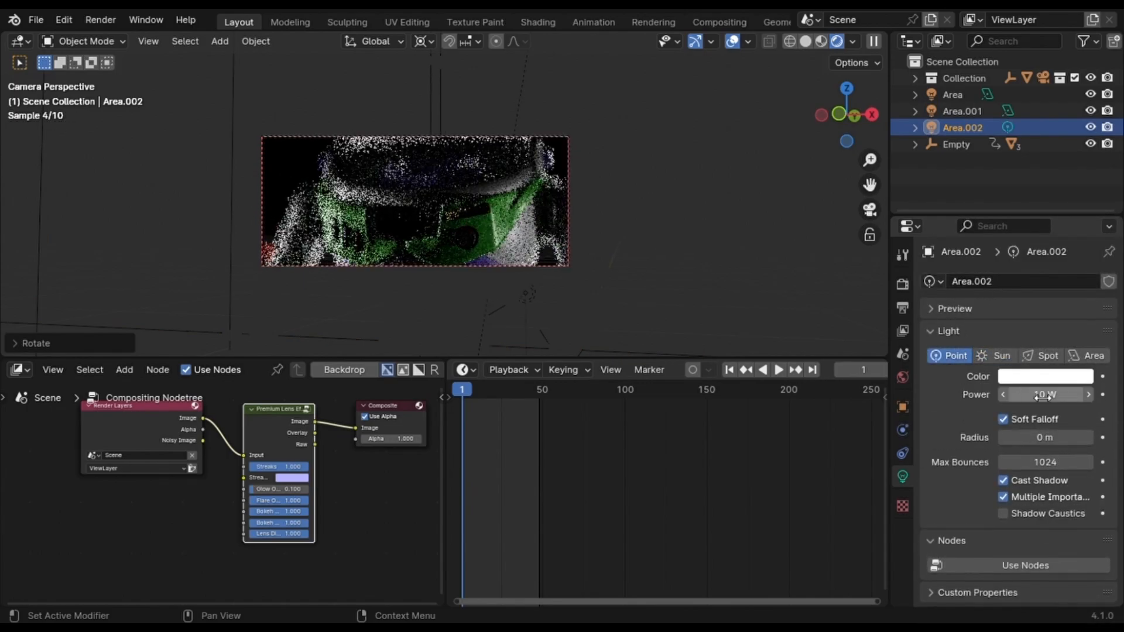
left_click_drag(1043, 394, 1010, 394)
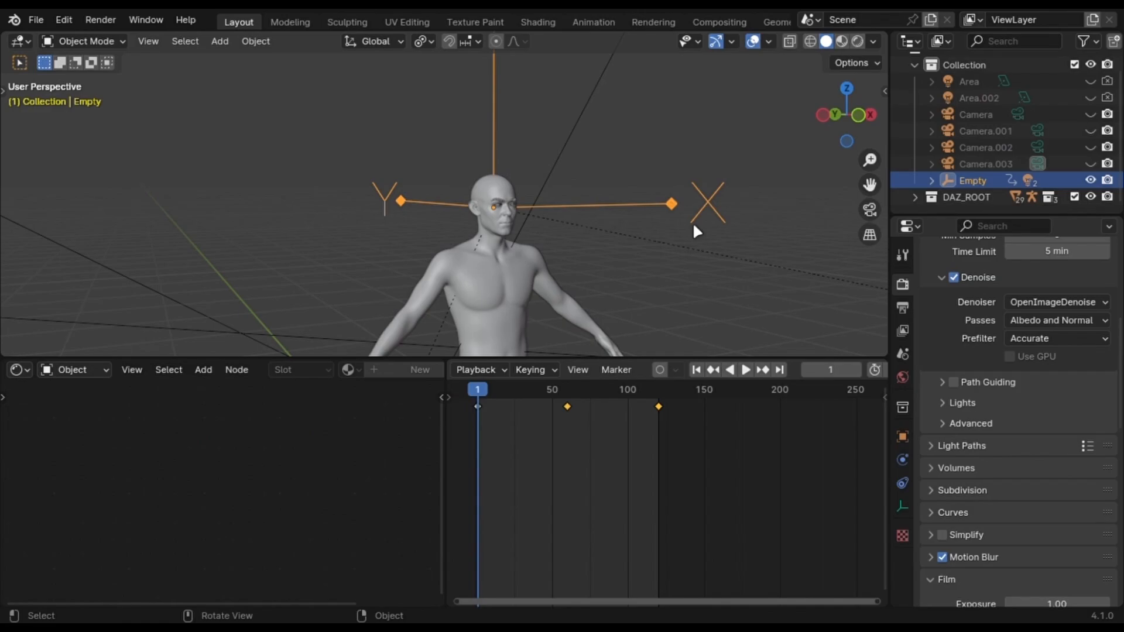
- Hide the human figure, then select the Down Area Light and show its Light data settings
left_click(502, 269)
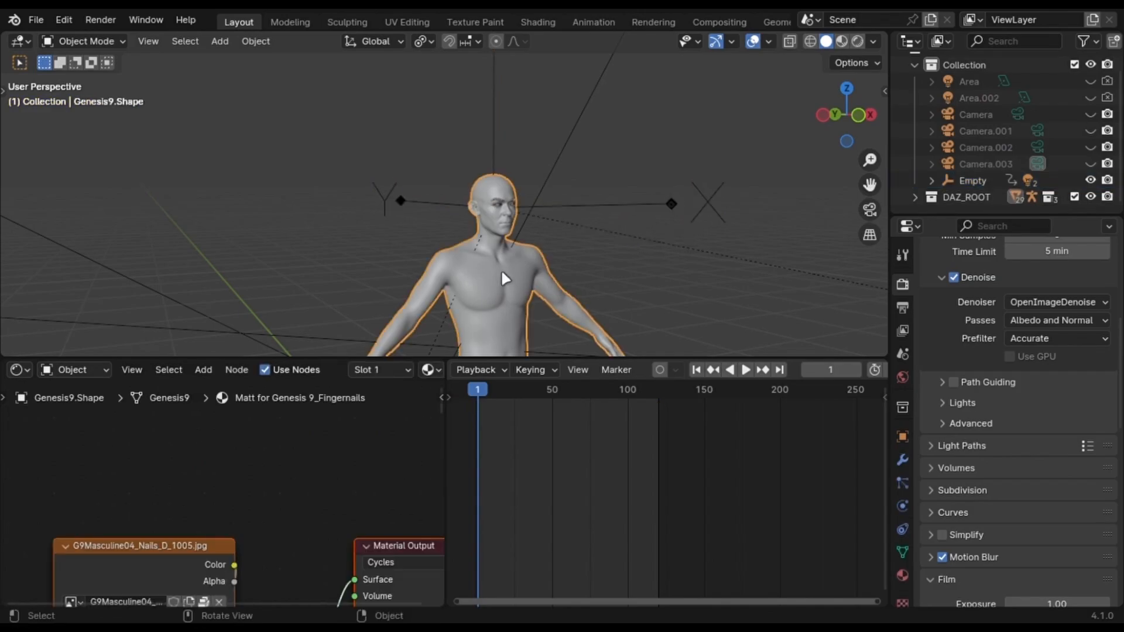
key("h")
mouse_move(522, 287)
middle_mouse_down()
mouse_move(652, 281)
mouse_move(538, 268)
middle_mouse_up()
left_click(603, 247)
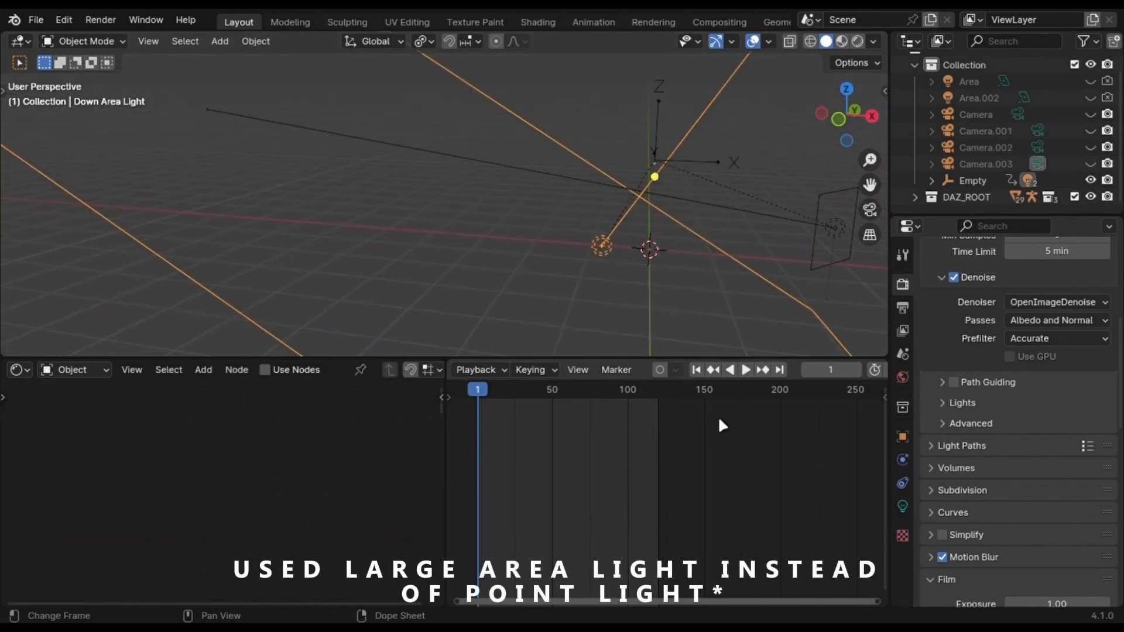
left_click(904, 533)
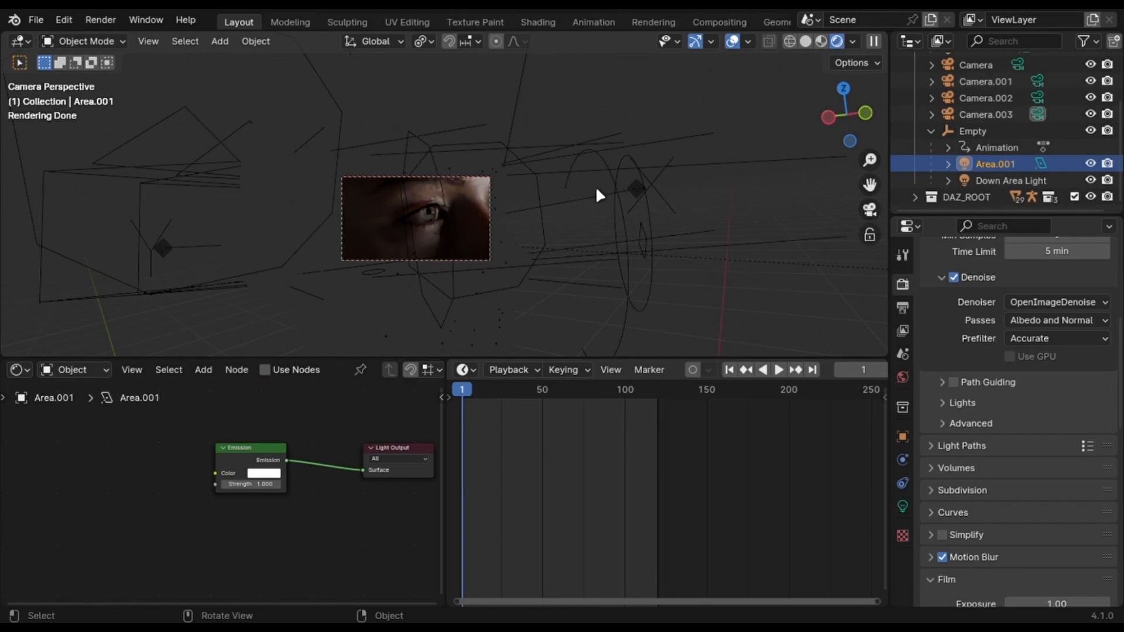
- Enable nodes for Area.001 and set its Blackbody emission temperature to 2500, then 6000 K
left_click(294, 369)
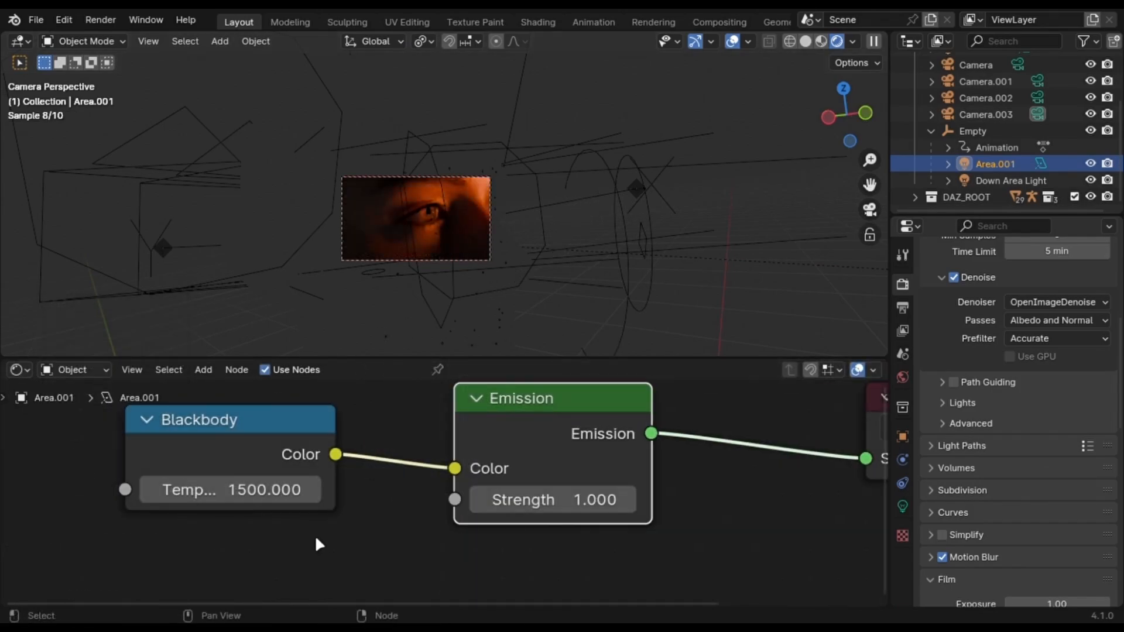
type("2500")
key("Return")
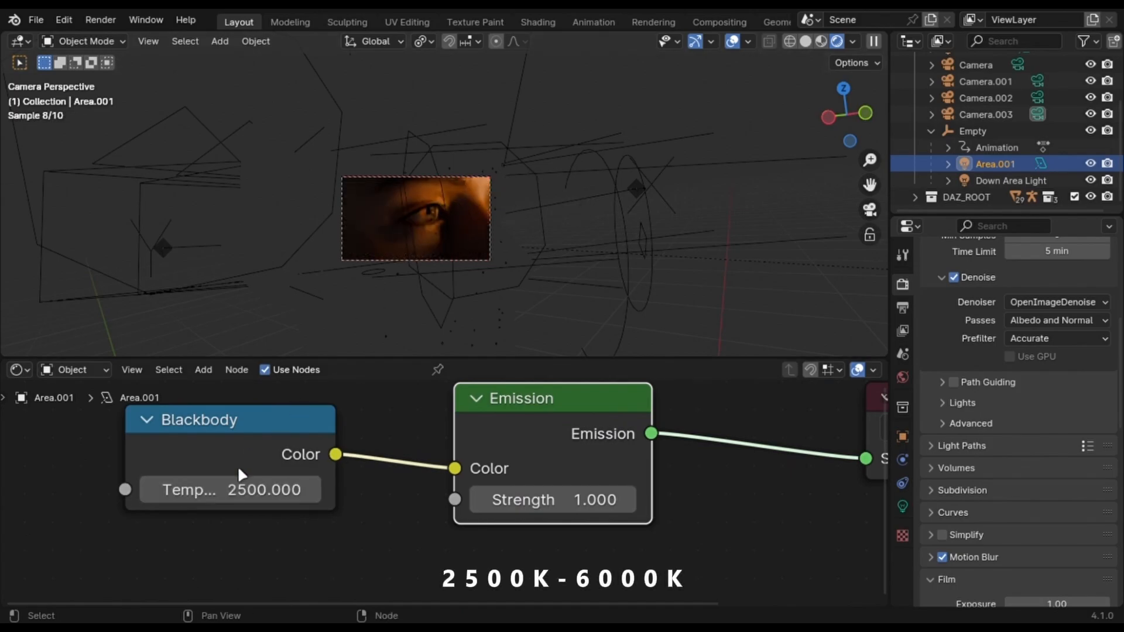
double_click(242, 490)
type("6000")
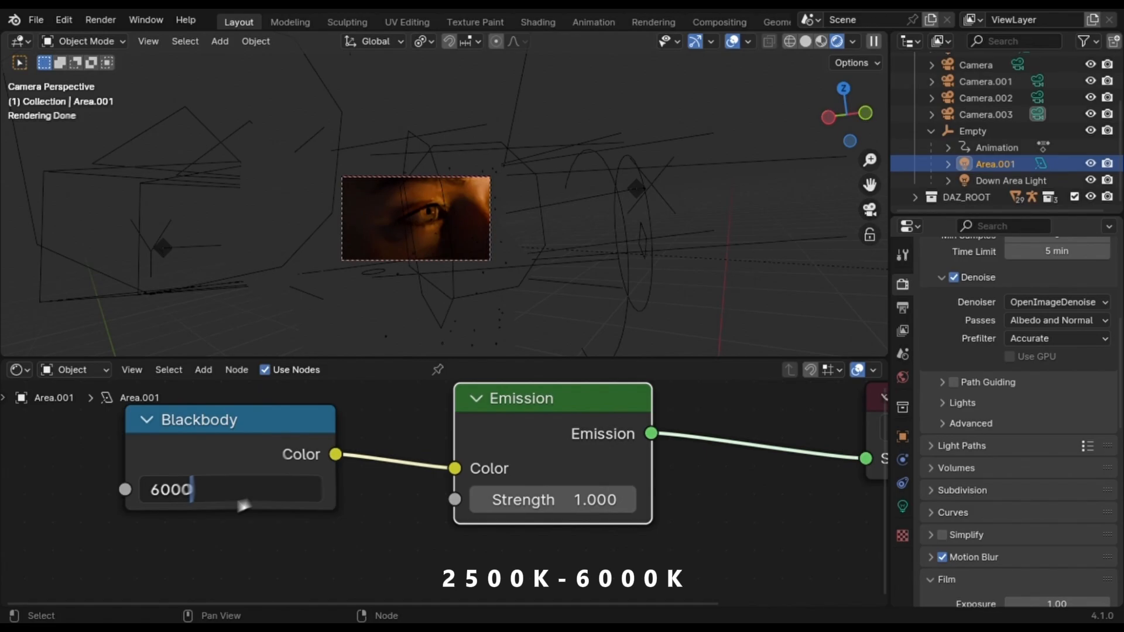
key("Return")
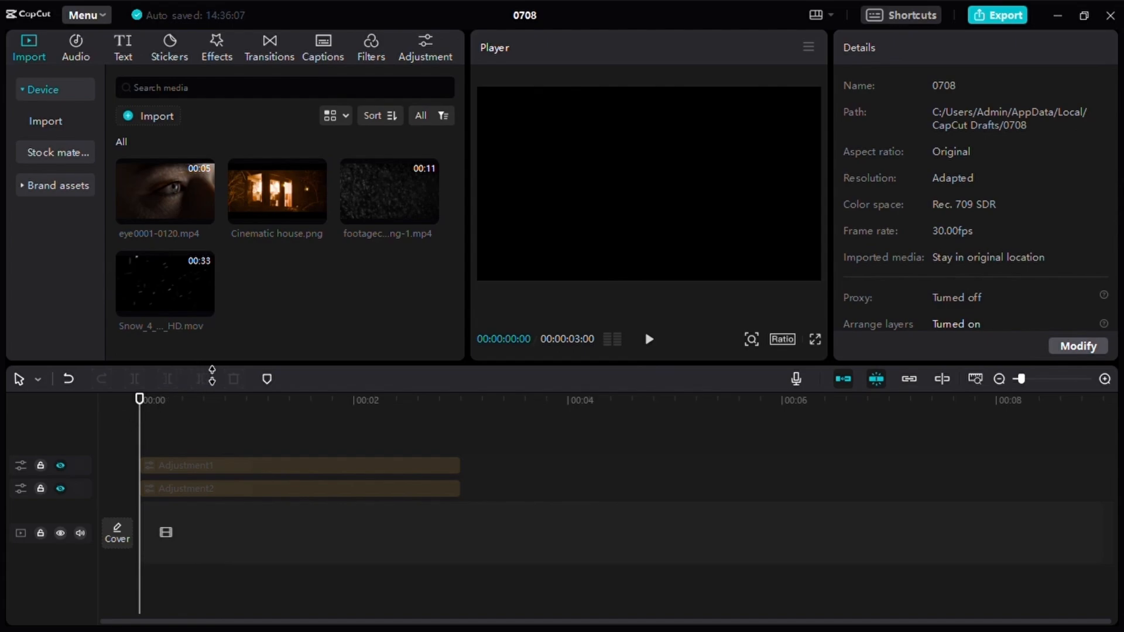
- Place Cinematic house.png on the timeline with the snow clip above it, Screen-blended at 56% opacity
mouse_move(277, 193)
left_mouse_down()
mouse_move(210, 610)
mouse_move(153, 551)
left_mouse_up()
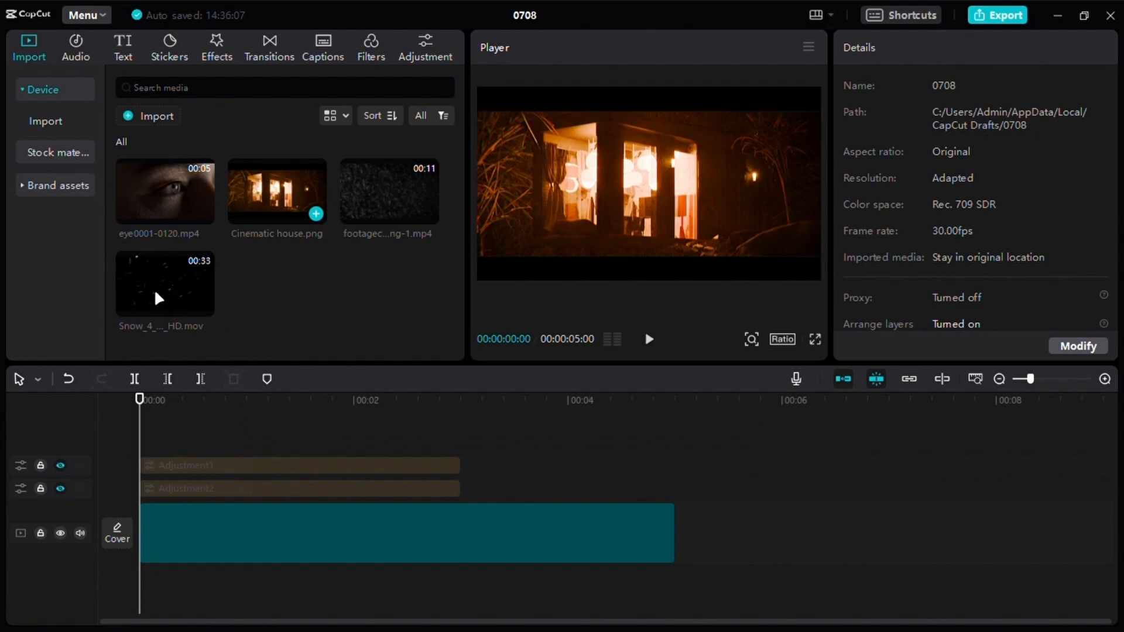
mouse_move(164, 286)
left_mouse_down()
mouse_move(203, 519)
mouse_move(176, 517)
left_mouse_up()
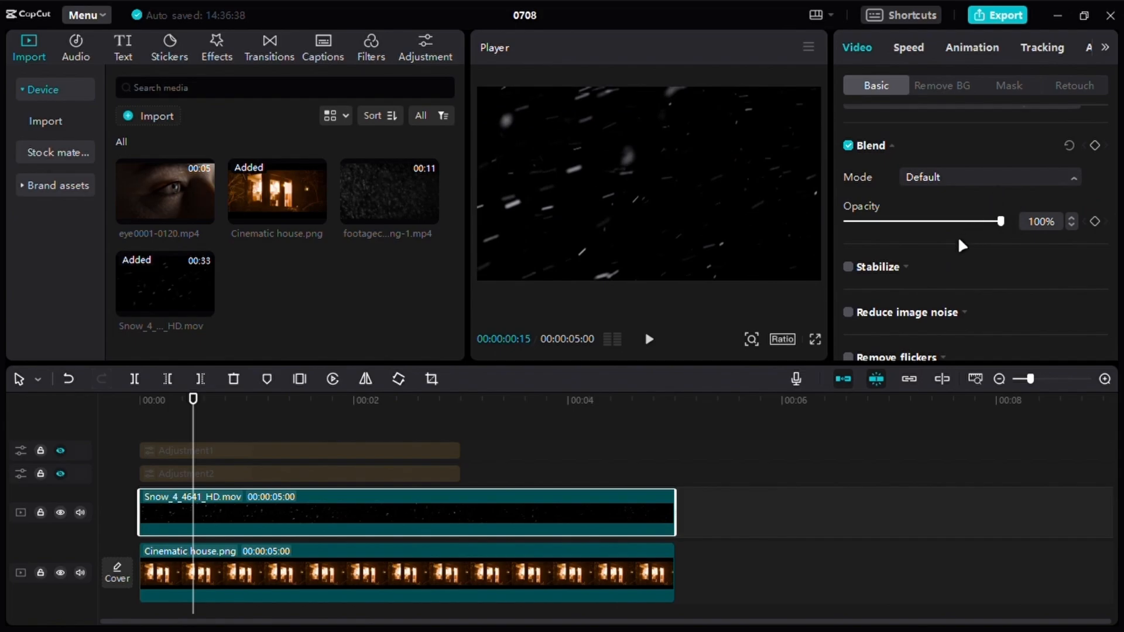
left_click_drag(1000, 221, 933, 223)
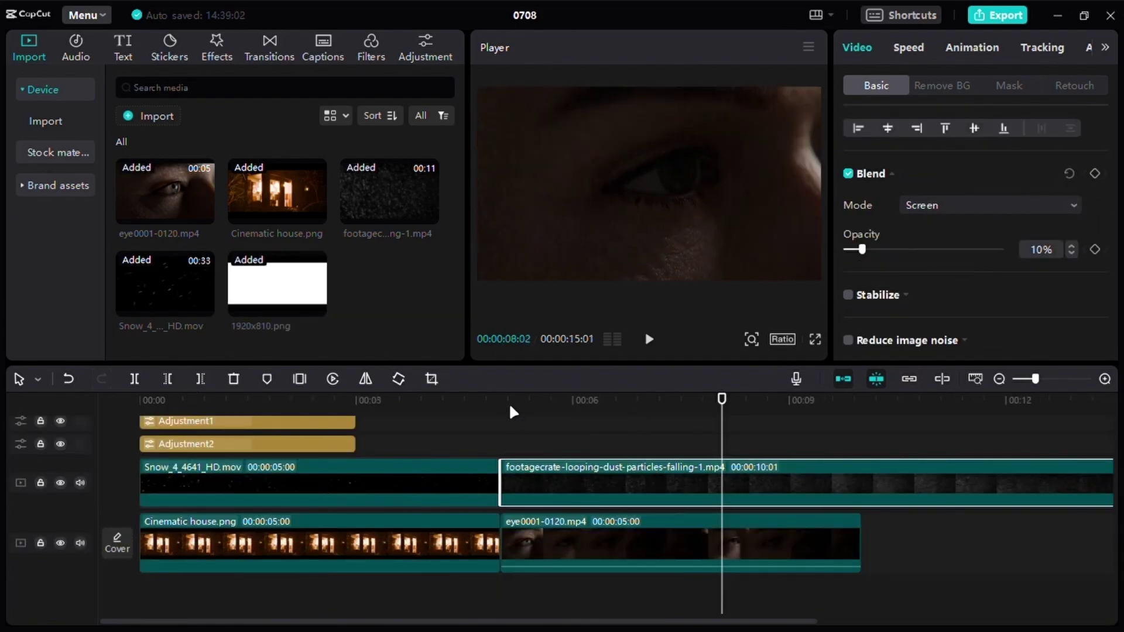
- Preview the eye shot from 00:05, then delete the footagecrate dust-particles clip
left_click(508, 403)
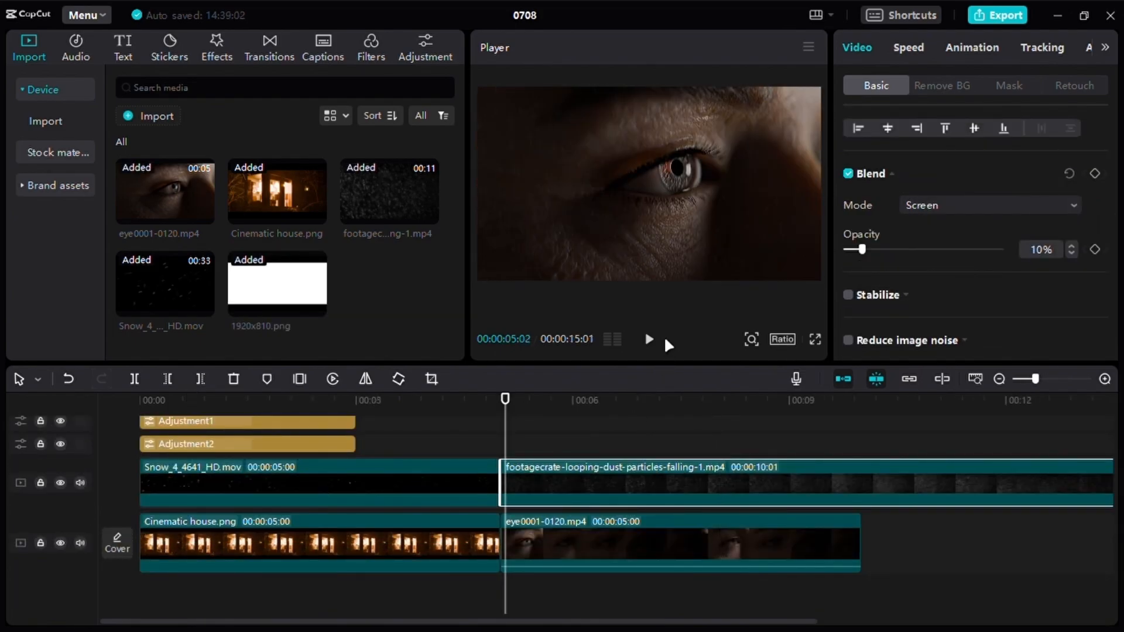
left_click(649, 340)
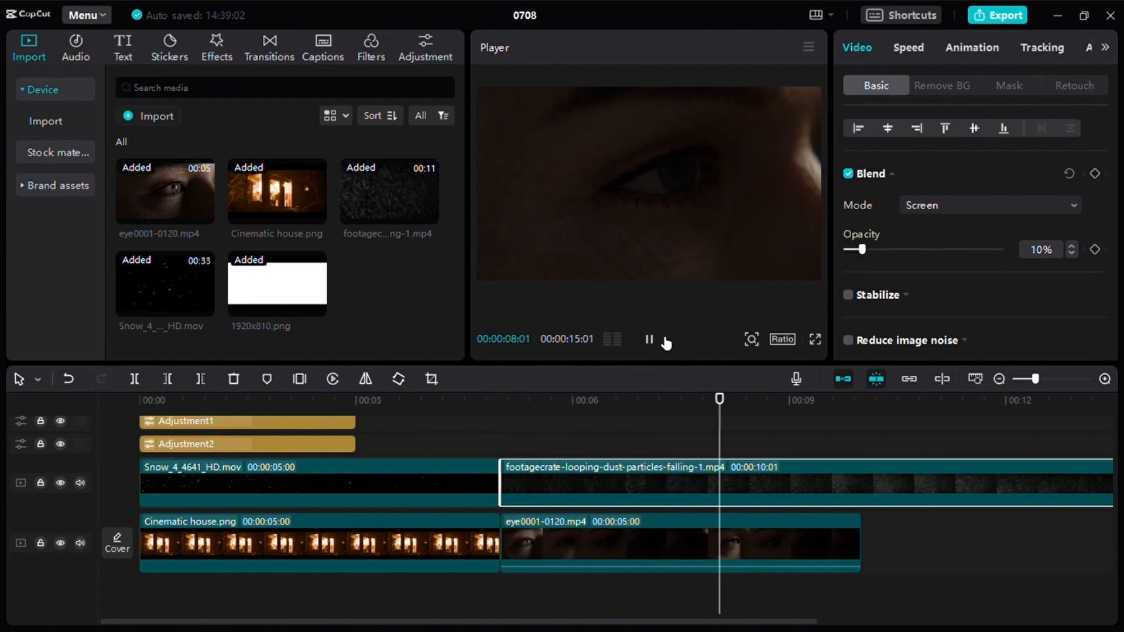
key("space")
key("Delete")
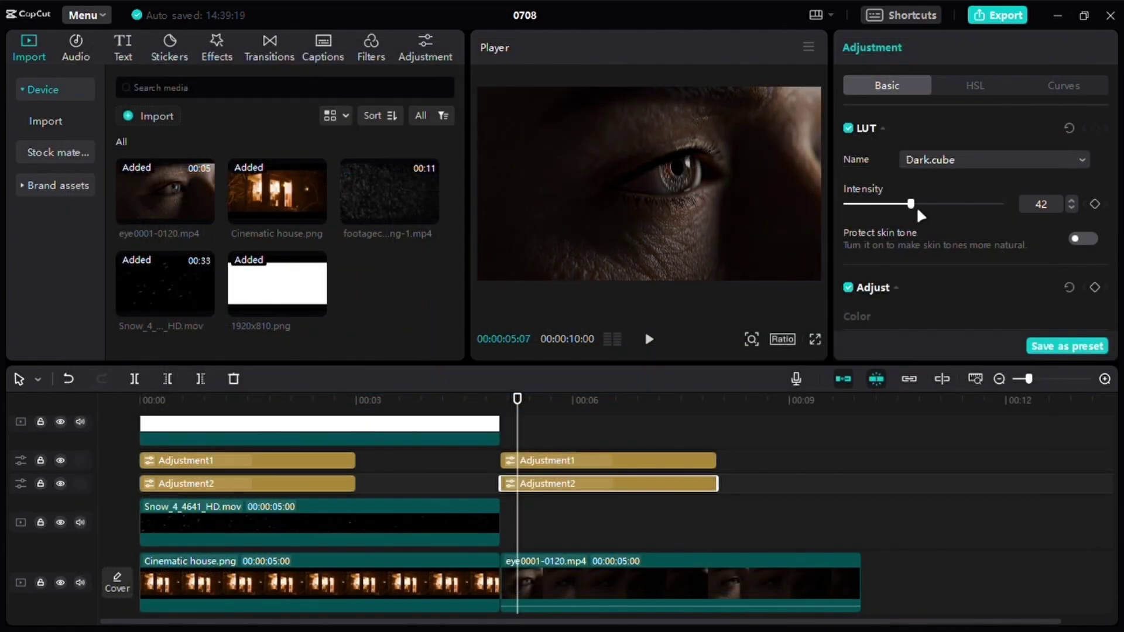
- Set Adjustment2's LUT intensity to 40 and Adjustment1's Deep Green.cube intensity to 50
left_click_drag(916, 205, 914, 205)
left_click(555, 462)
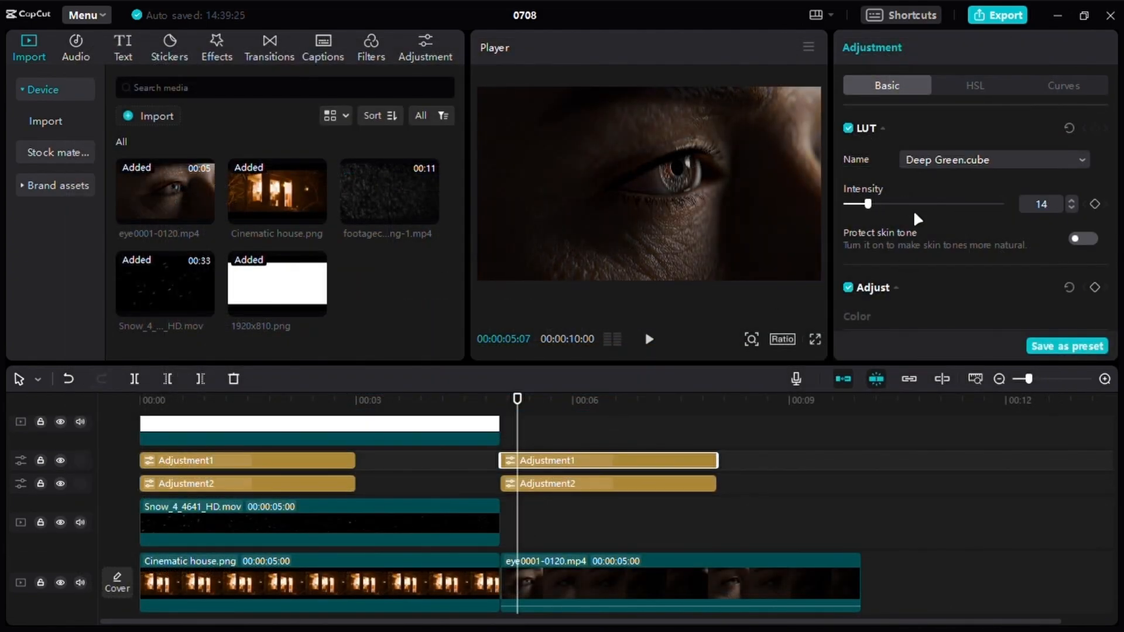
mouse_move(915, 205)
left_mouse_down()
mouse_move(937, 205)
mouse_move(925, 205)
left_mouse_up()
- Play the graded eye shot and step a few frames back and forward to check it
left_click(650, 339)
left_click(650, 339)
key("Left")
key("Left")
key("Left")
key("Left")
key("Left")
key("Left")
key("Left")
key("Left")
key("Left")
key("Left")
key("Left")
key("Right")
key("Right")
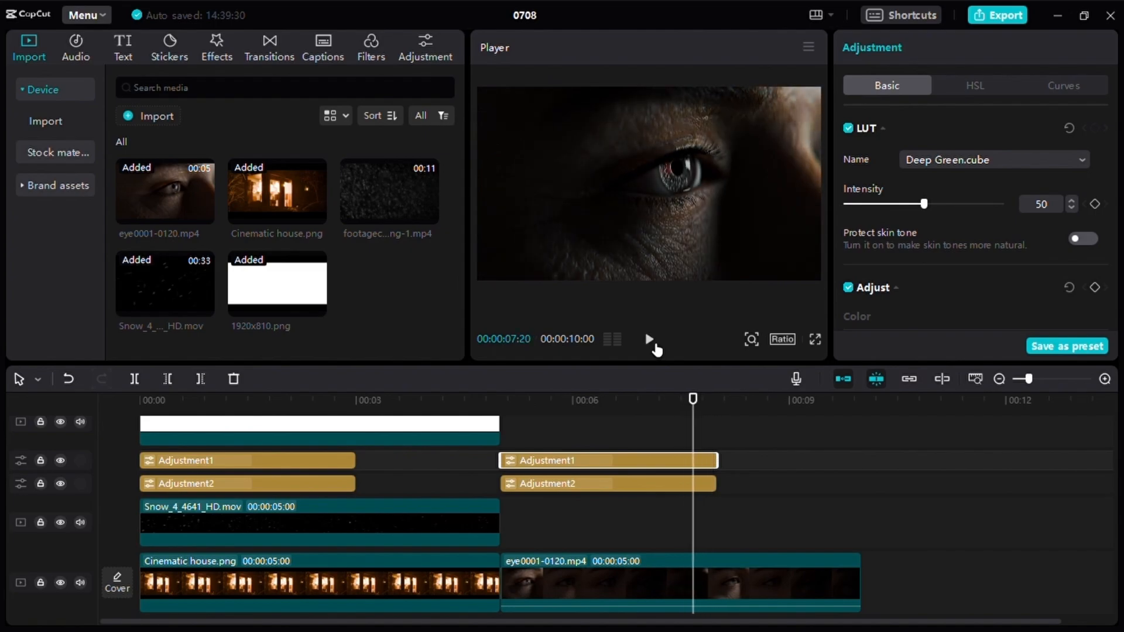
scroll(1017, 255, "down", 4)
scroll(983, 246, "down", 4)
- Raise Sharpen and Particles, stretch both adjustment layers to the eye shot's end, and play it back
left_click_drag(868, 170, 879, 172)
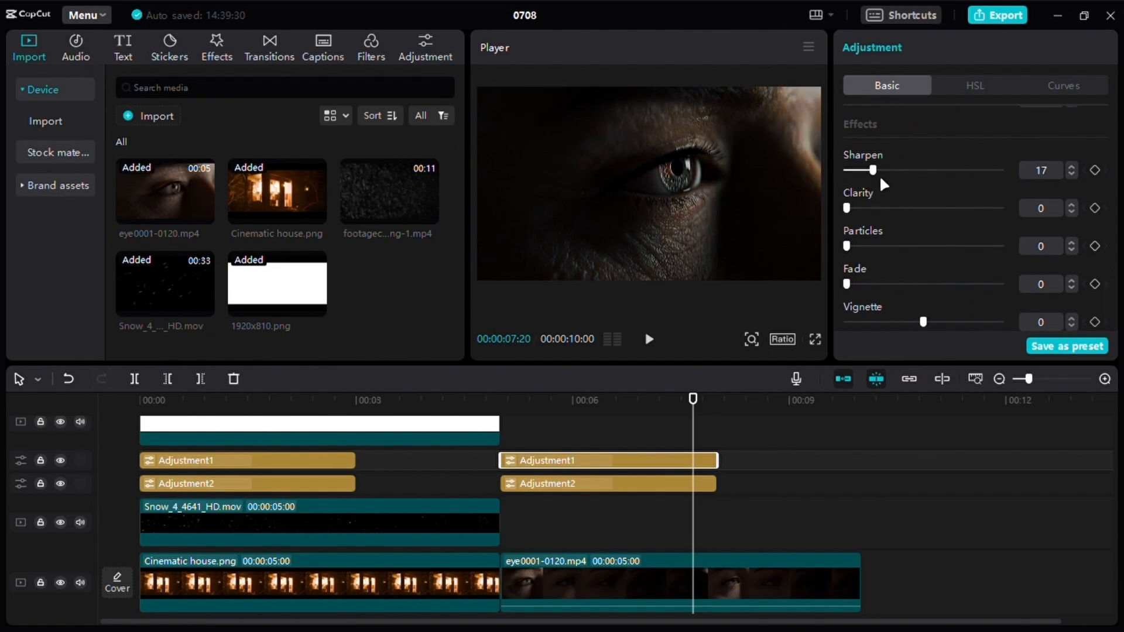
left_click_drag(848, 246, 876, 248)
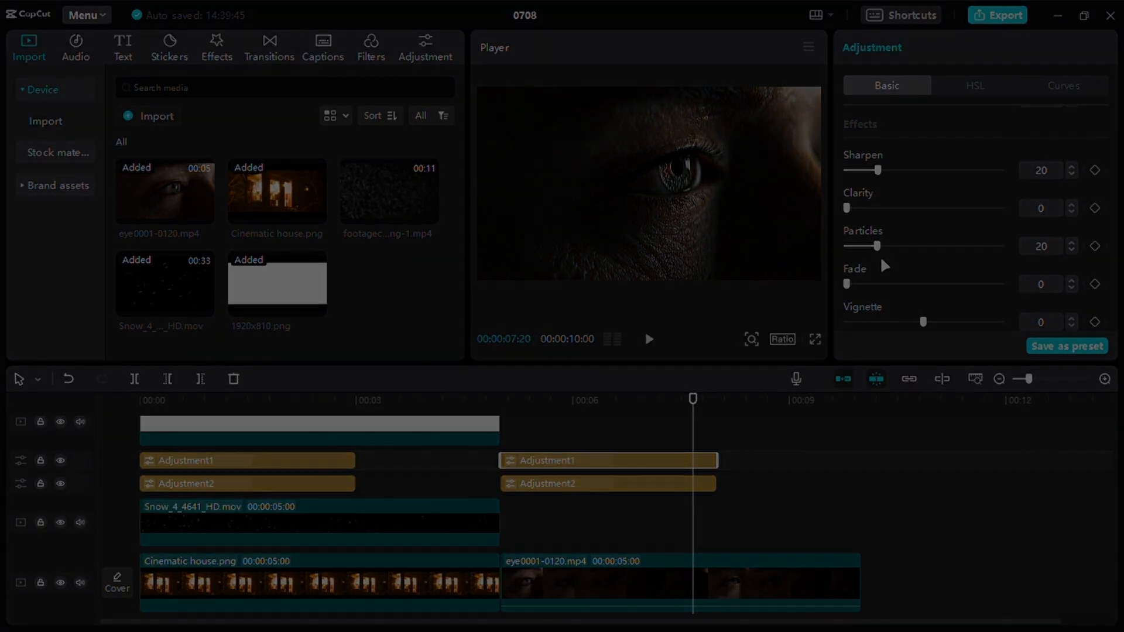
scroll(672, 476, "down", 2)
scroll(672, 477, "up", 1)
left_click_drag(719, 441, 860, 441)
left_click_drag(716, 464, 861, 464)
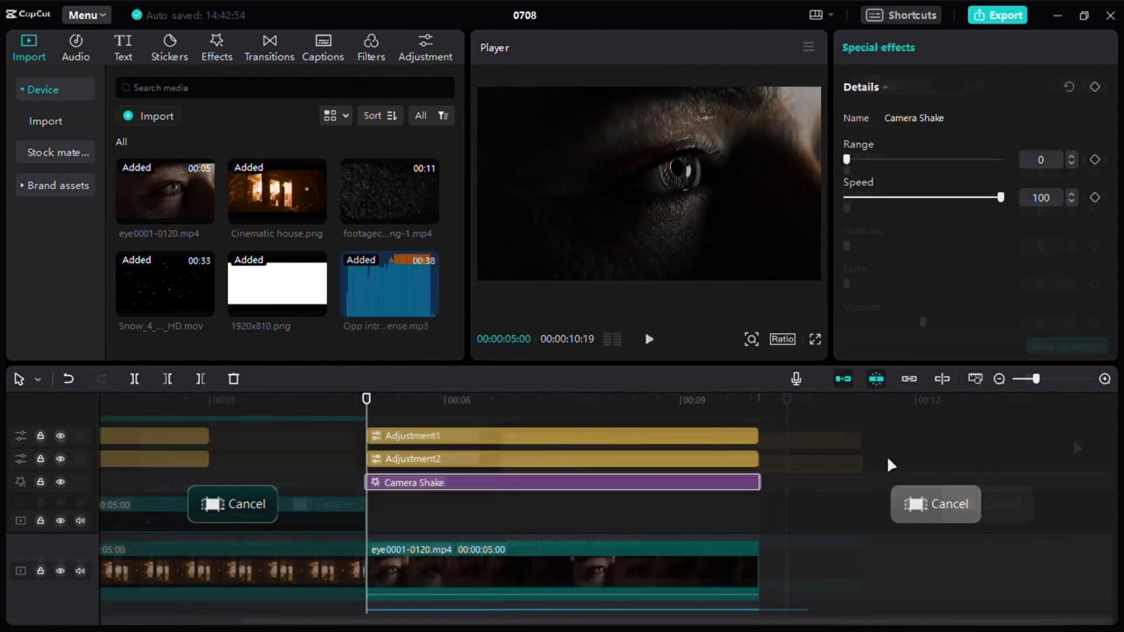
key("space")
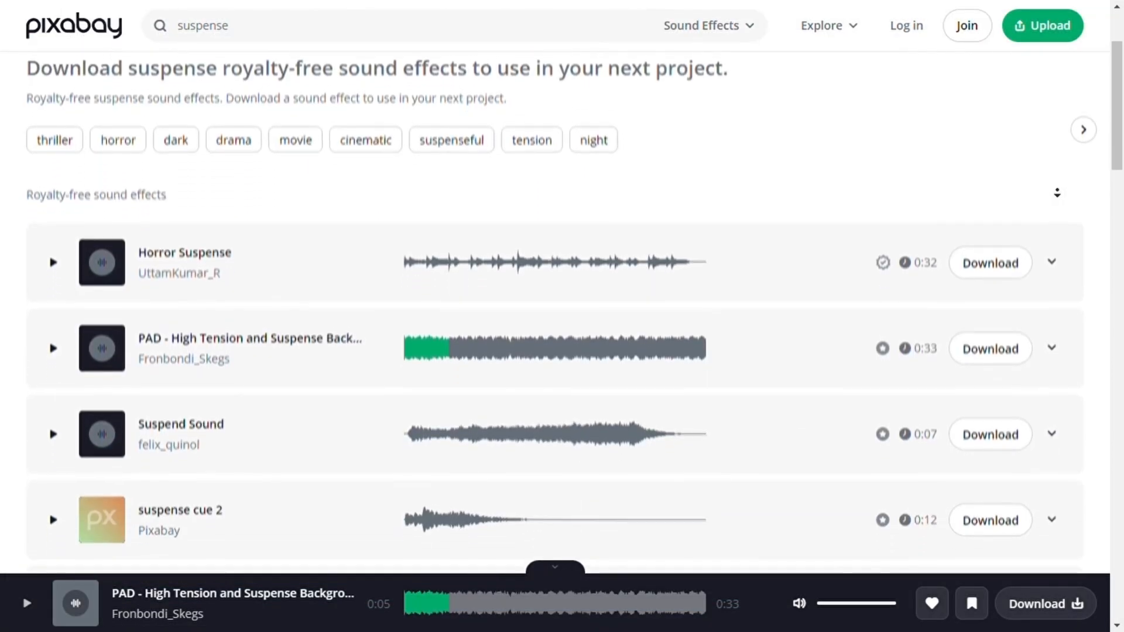
scroll(1058, 192, "down", 3)
scroll(1058, 193, "down", 3)
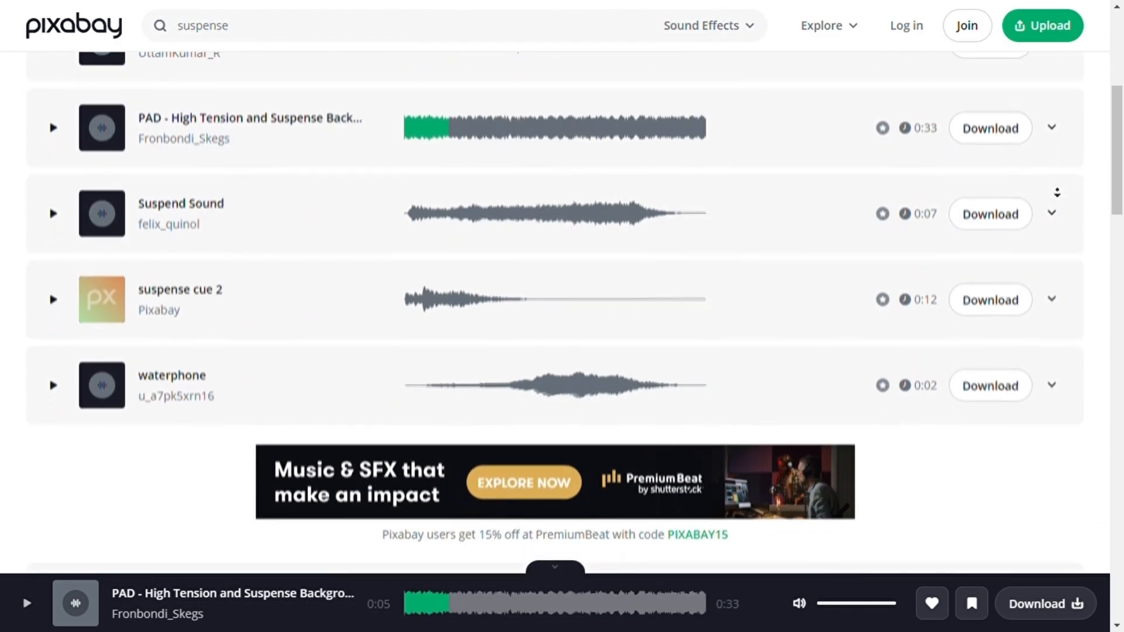
scroll(1057, 193, "down", 2)
scroll(1057, 192, "down", 2)
scroll(1058, 192, "down", 2)
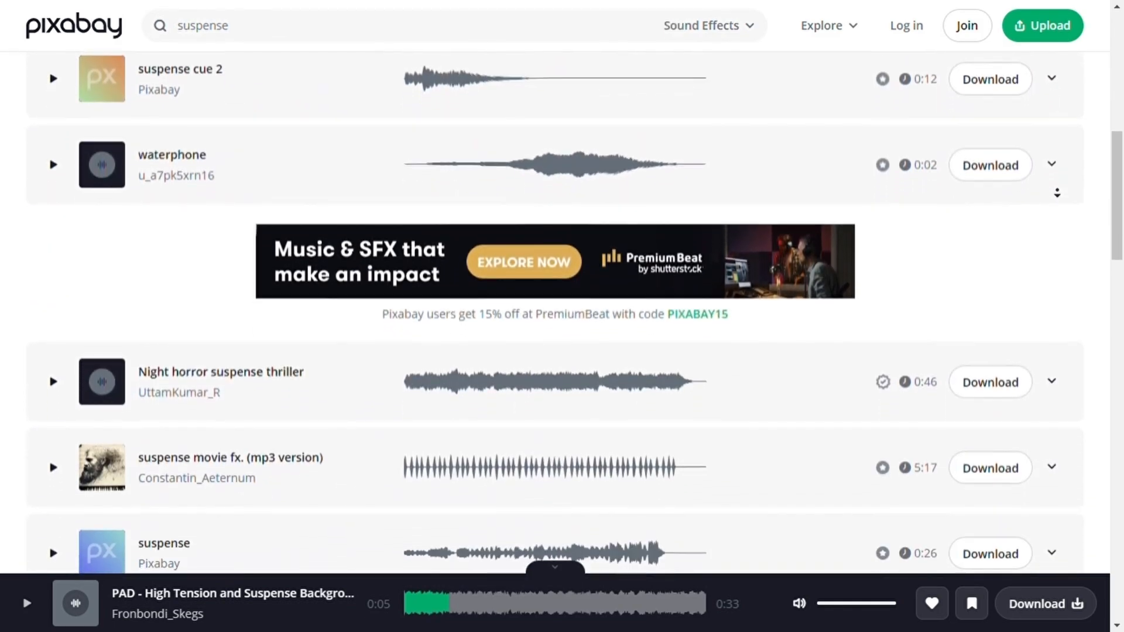